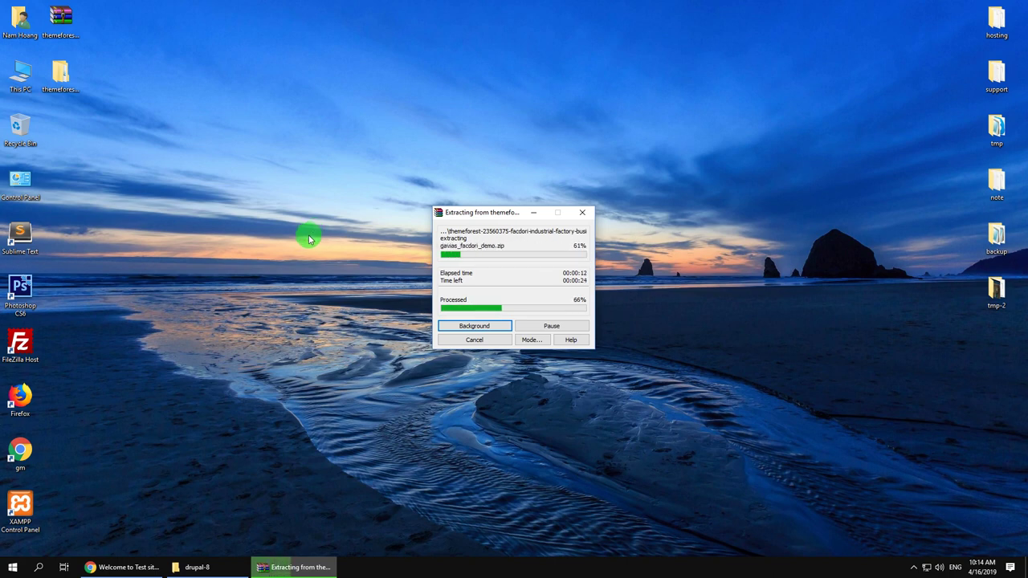
# Open the extracted themeforest Facdori theme folder on the desktop and look over its package files
pyautogui.doubleClick(61, 73)
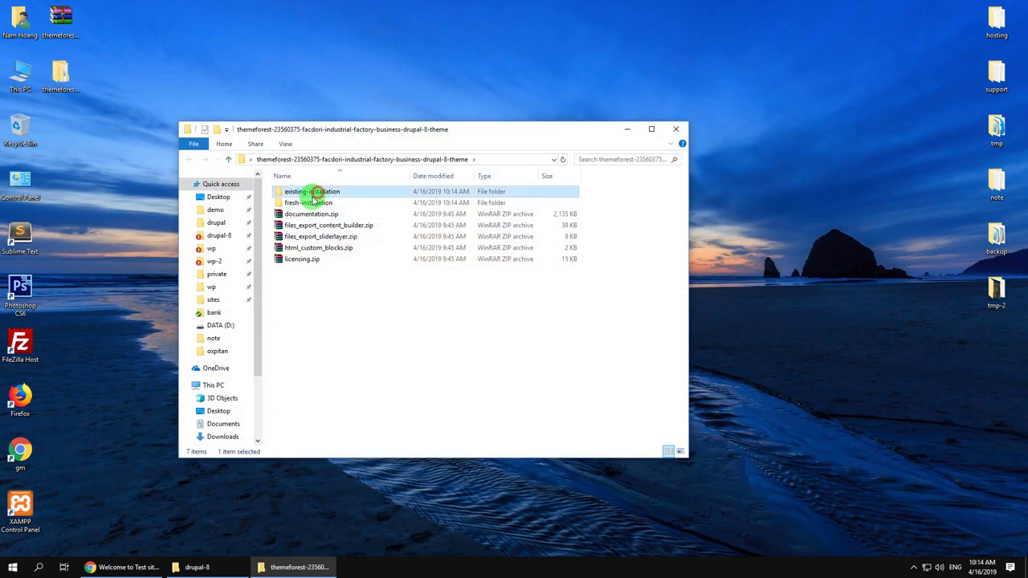
pyautogui.click(299, 226)
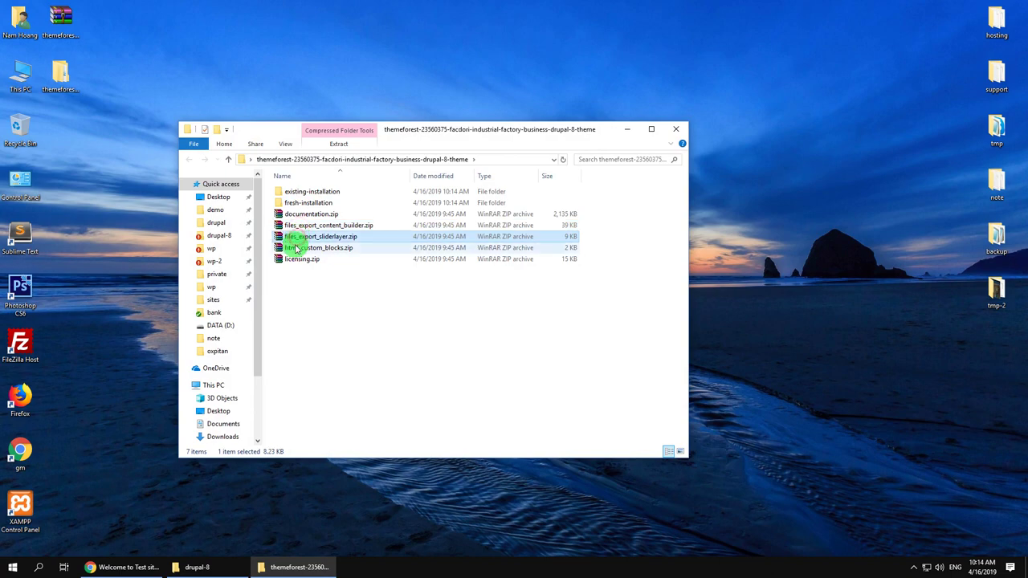
pyautogui.click(296, 259)
pyautogui.click(342, 323)
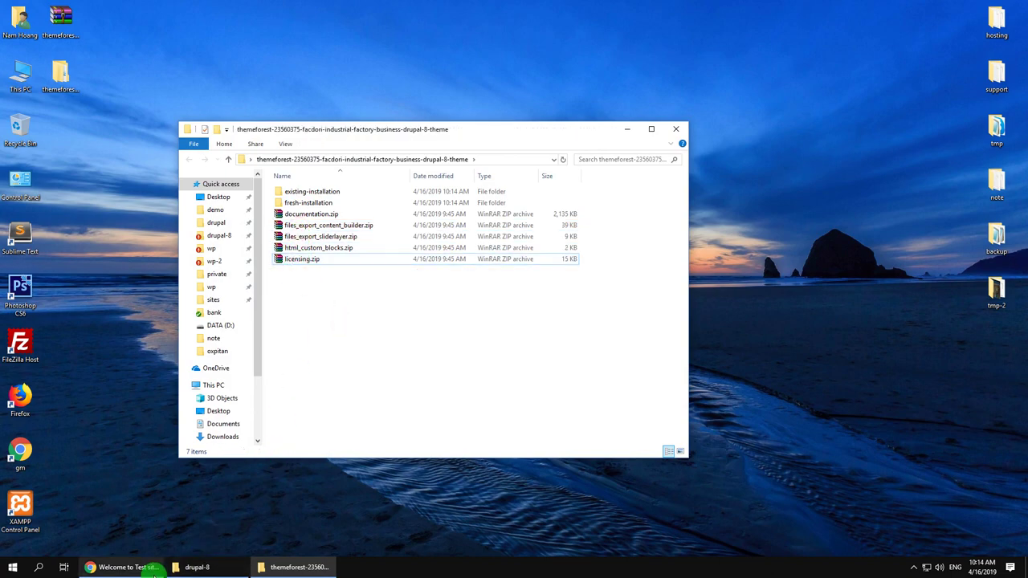
# Switch to Chrome and check the drupal-8 path in the local Drupal site's address
pyautogui.click(133, 567)
pyautogui.moveTo(108, 30); pyautogui.dragTo(154, 25)
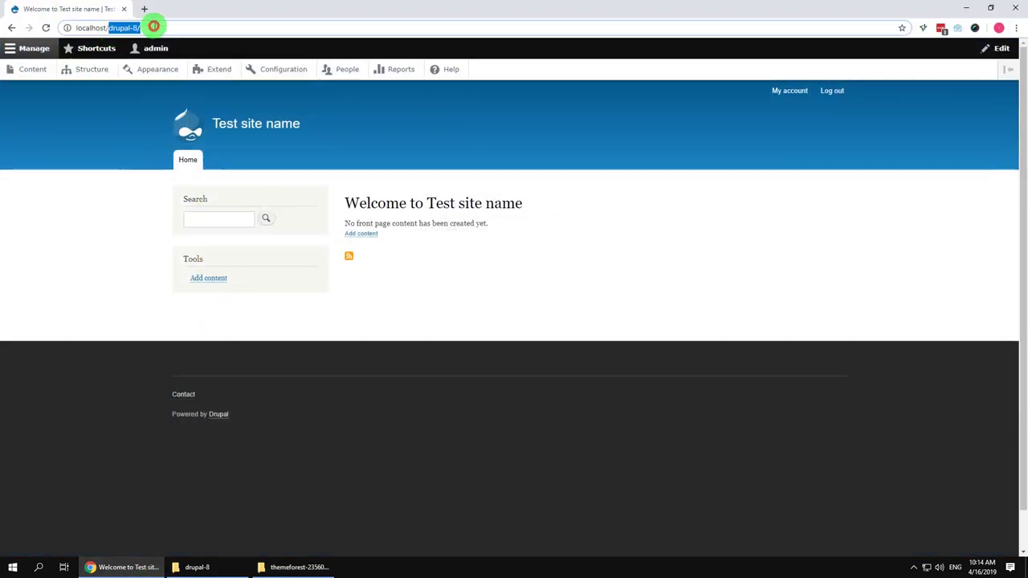
pyautogui.click(90, 288)
# Arrange the theme package folder and the drupal-8 site folder side by side in File Explorer
pyautogui.click(216, 571)
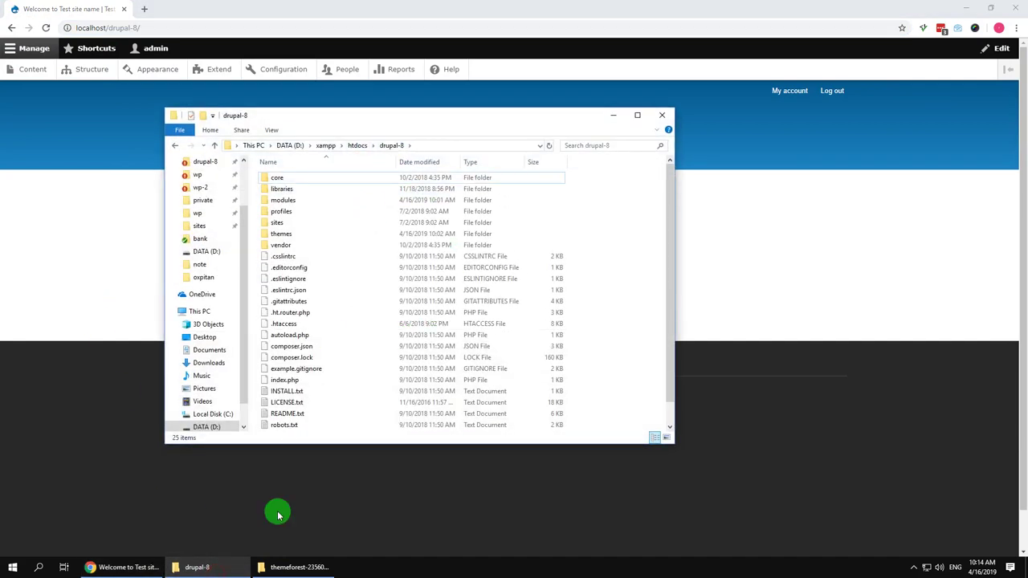
pyautogui.click(281, 568)
pyautogui.moveTo(462, 133); pyautogui.dragTo(318, 133)
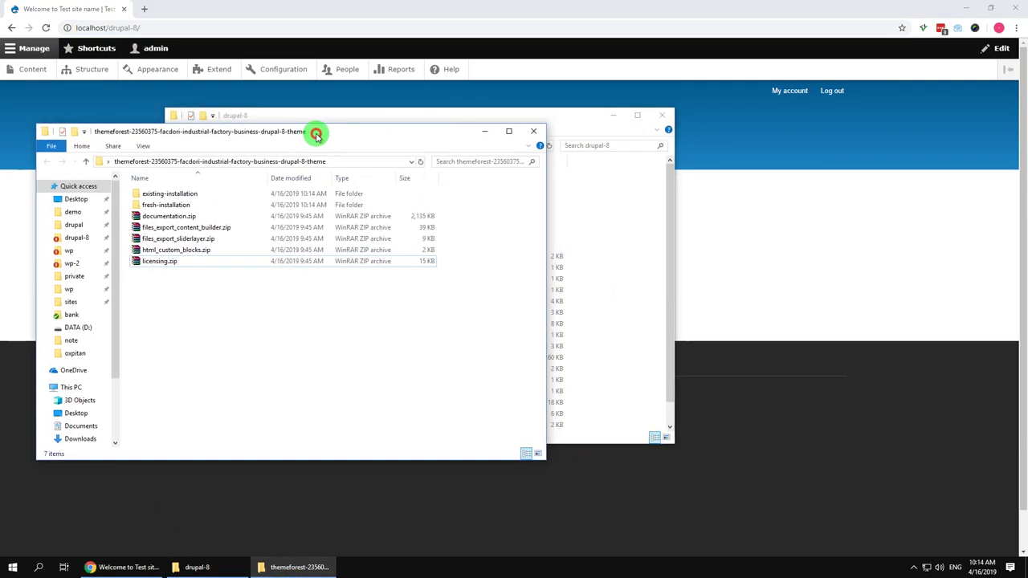
pyautogui.moveTo(487, 118); pyautogui.dragTo(750, 119)
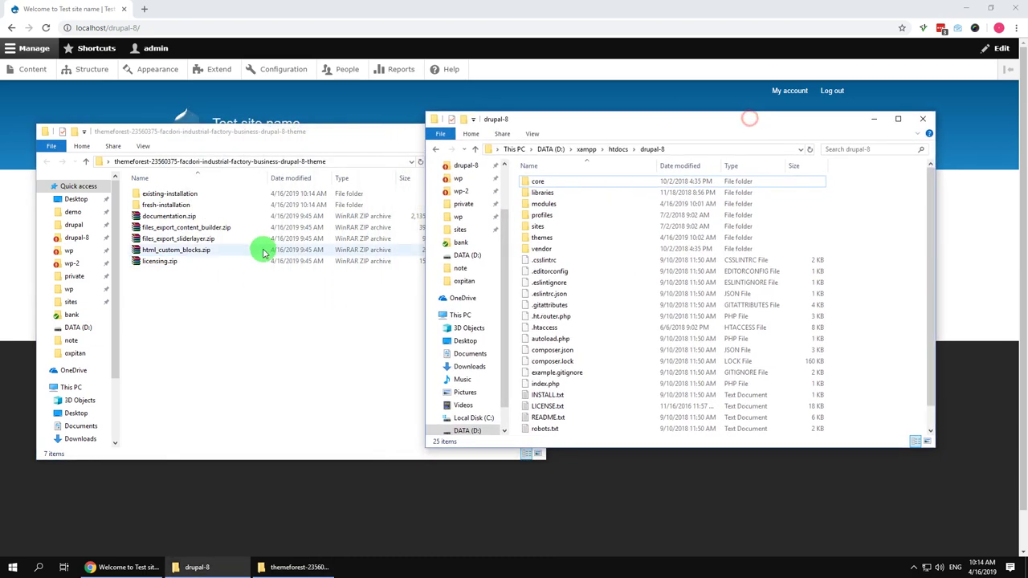
# Copy all module folders from the package's existing-installation/modules folder into the site's drupal-8/modules folder
pyautogui.doubleClick(191, 194)
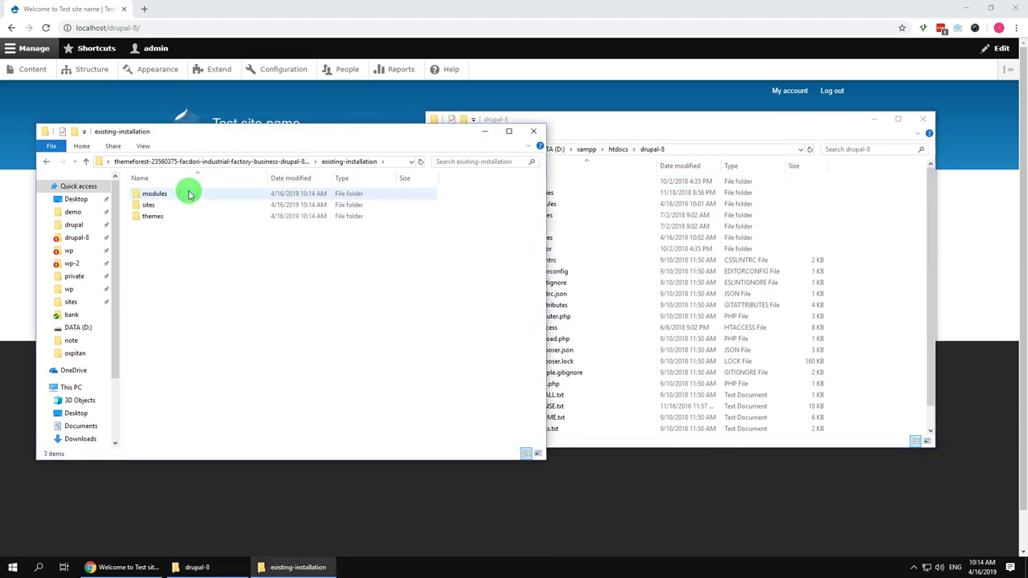
pyautogui.doubleClick(172, 195)
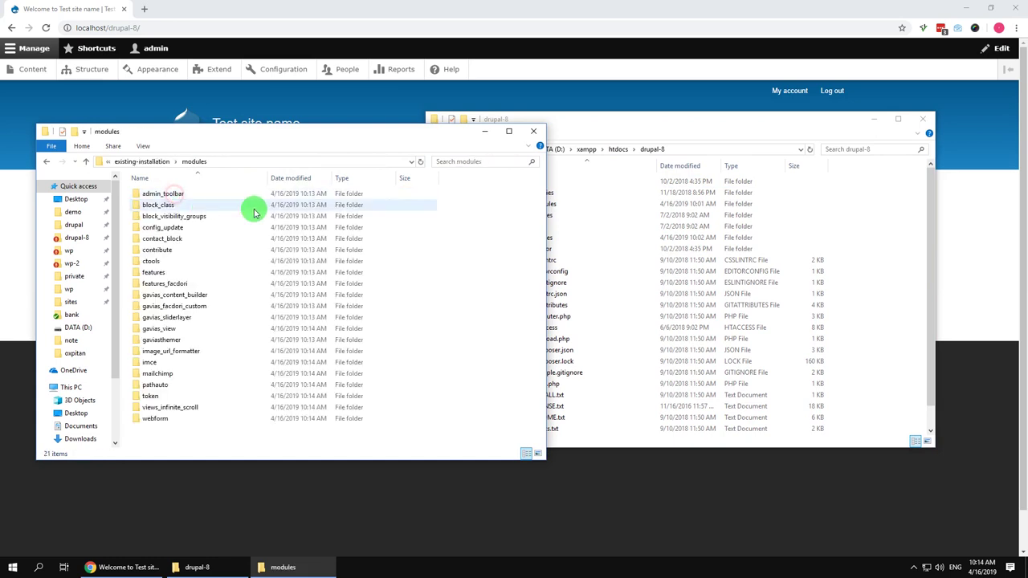
pyautogui.click(573, 132)
pyautogui.moveTo(606, 124); pyautogui.dragTo(766, 120)
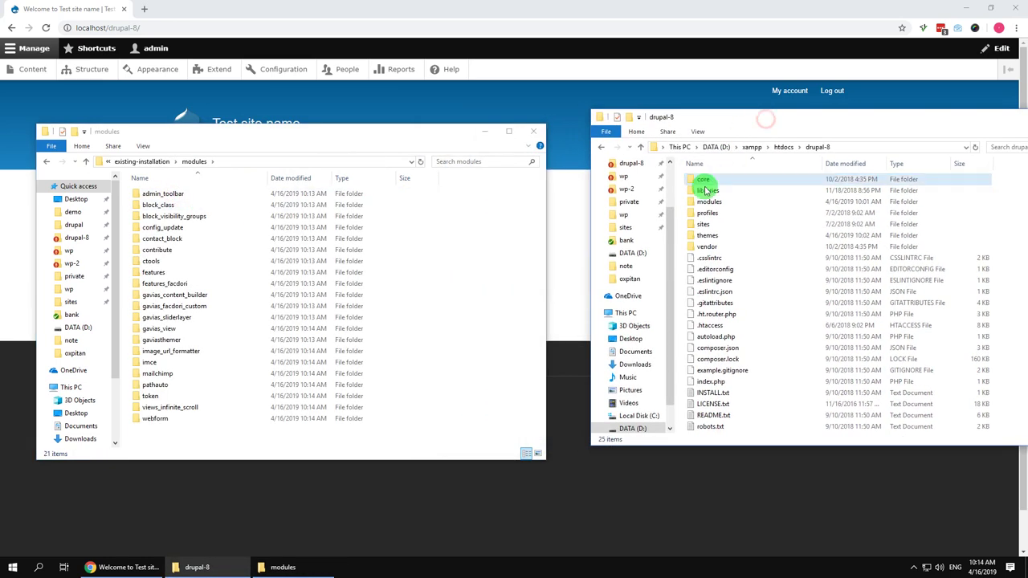
pyautogui.click(704, 202)
pyautogui.doubleClick(704, 202)
pyautogui.hotkey('ctrl', 'a')
pyautogui.moveTo(171, 273); pyautogui.dragTo(796, 305)
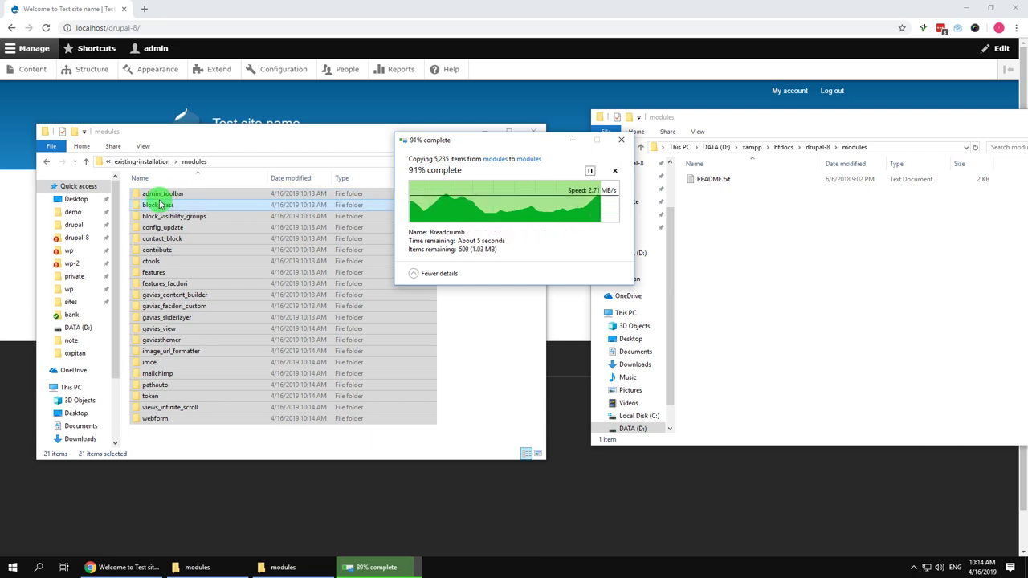
# Copy the default folder from the package's existing-installation/sites folder into the site's drupal-8/sites folder
pyautogui.click(141, 162)
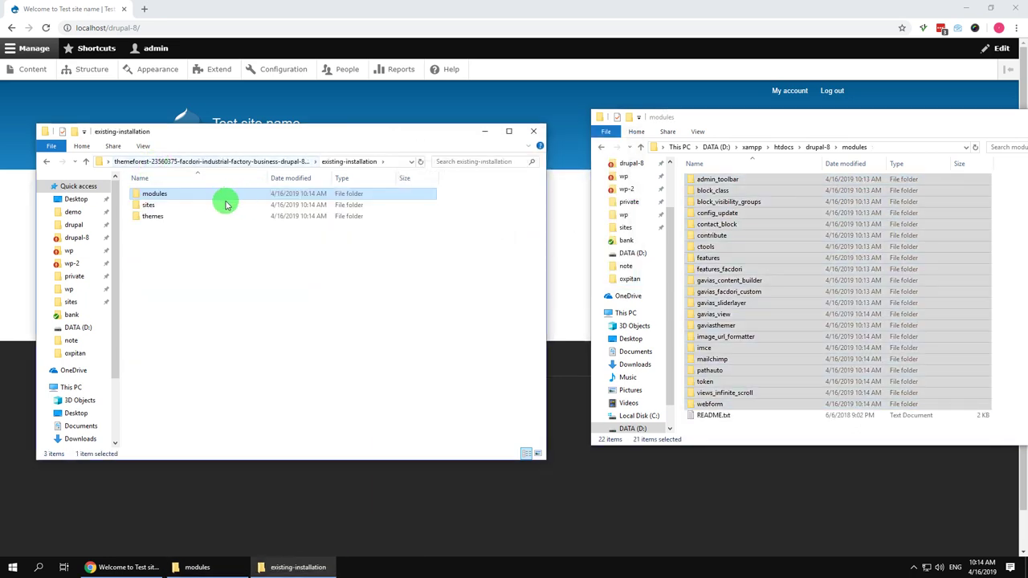
pyautogui.click(820, 147)
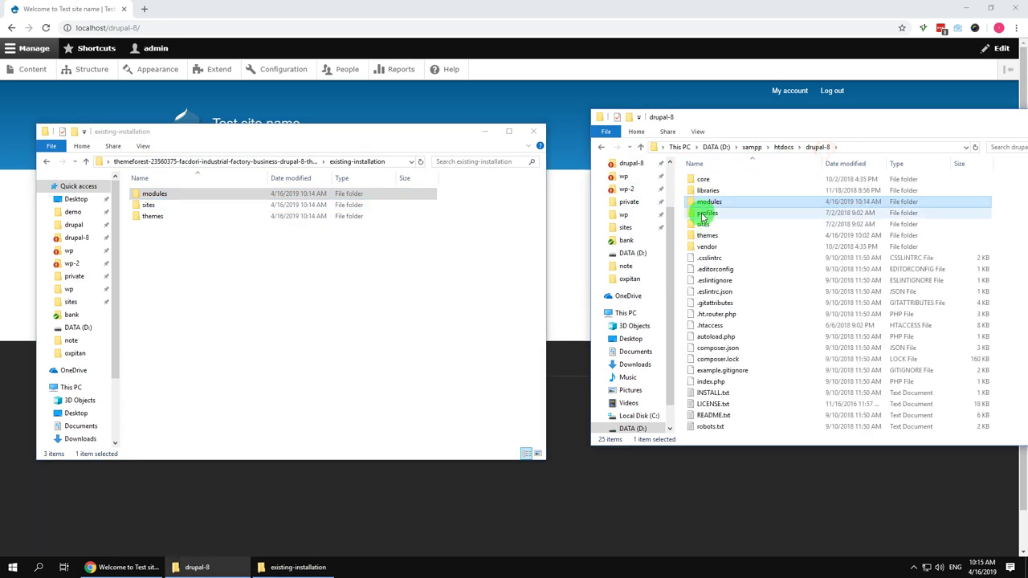
pyautogui.doubleClick(703, 224)
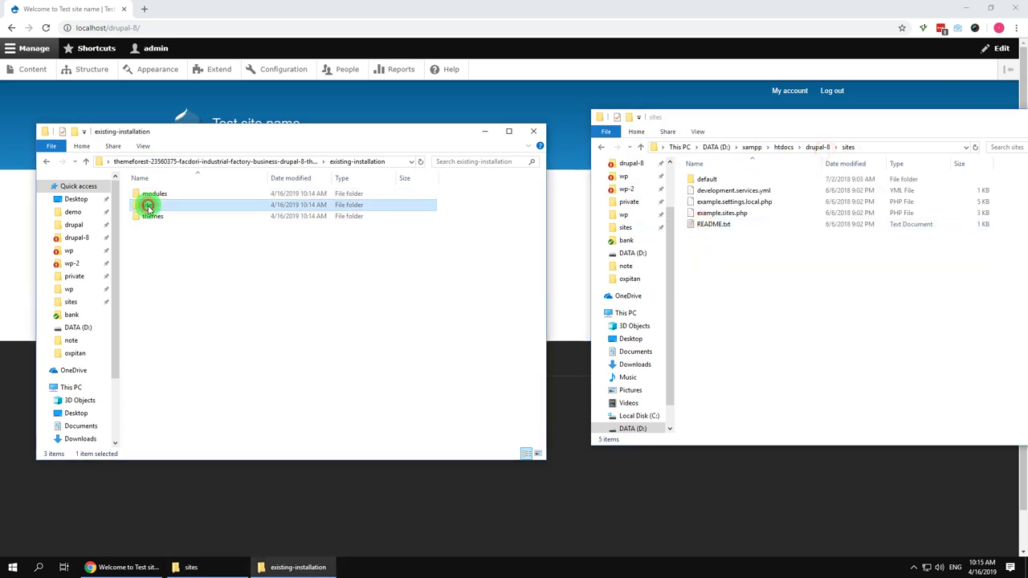
pyautogui.doubleClick(148, 206)
pyautogui.moveTo(150, 195); pyautogui.dragTo(747, 292)
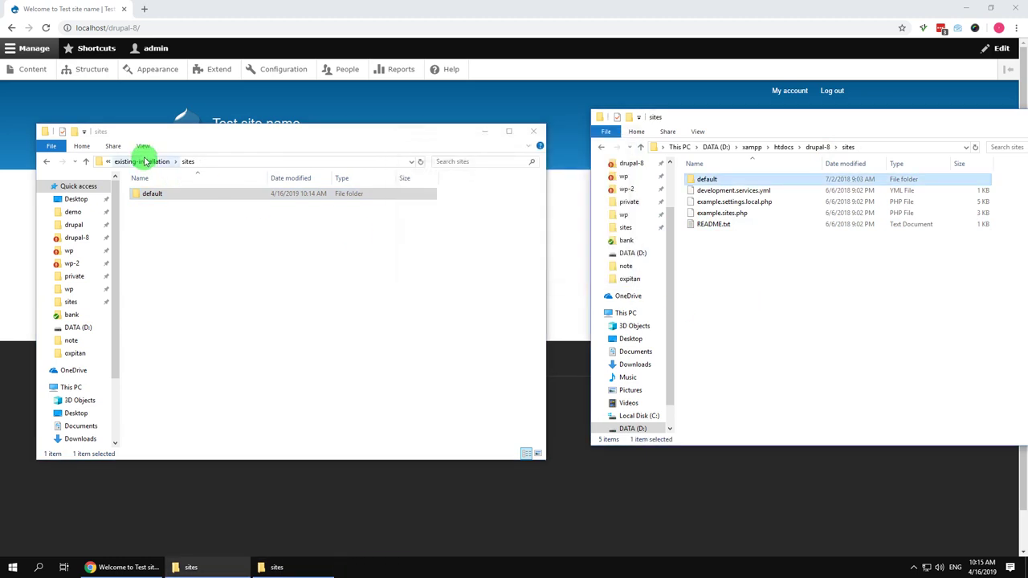
# Copy the gavias_facdori folder from the package's existing-installation/themes folder into the site's drupal-8/themes folder
pyautogui.click(138, 161)
pyautogui.click(813, 147)
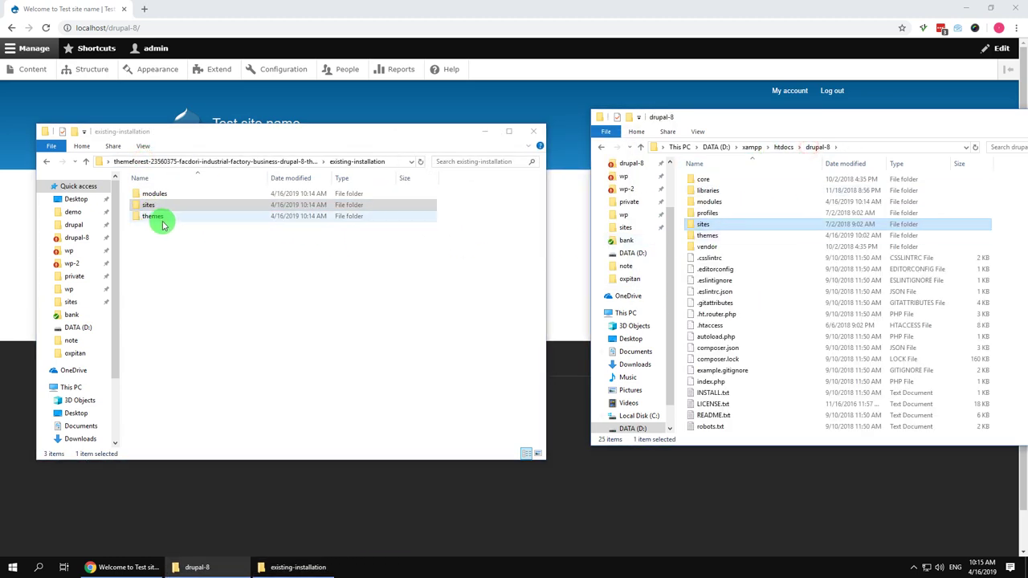
pyautogui.doubleClick(152, 216)
pyautogui.click(701, 235)
pyautogui.doubleClick(702, 236)
pyautogui.moveTo(163, 194); pyautogui.dragTo(749, 430)
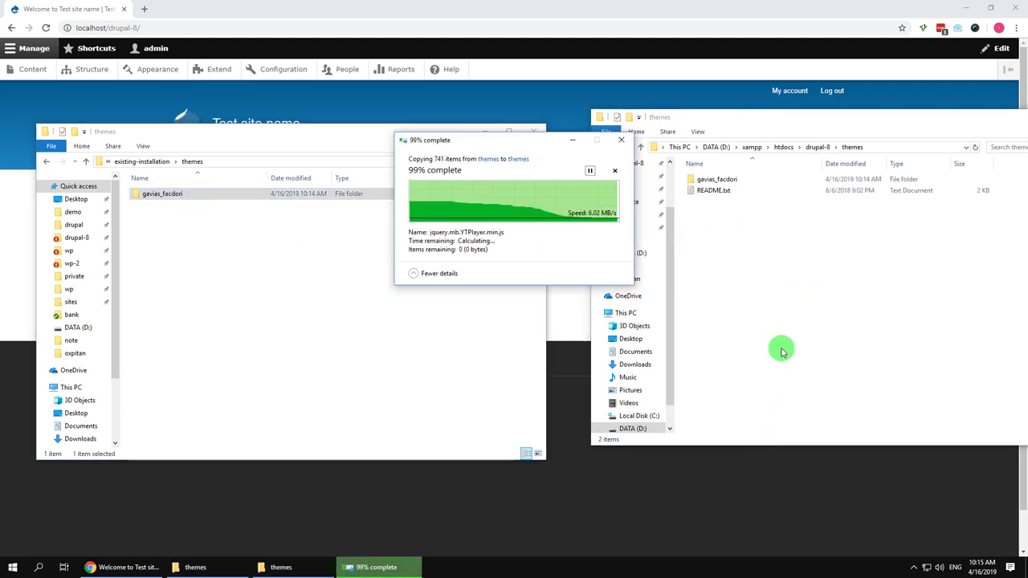
# Switch to the Drupal site in Chrome and install the Gavias Facdori theme as the default theme
pyautogui.click(550, 5)
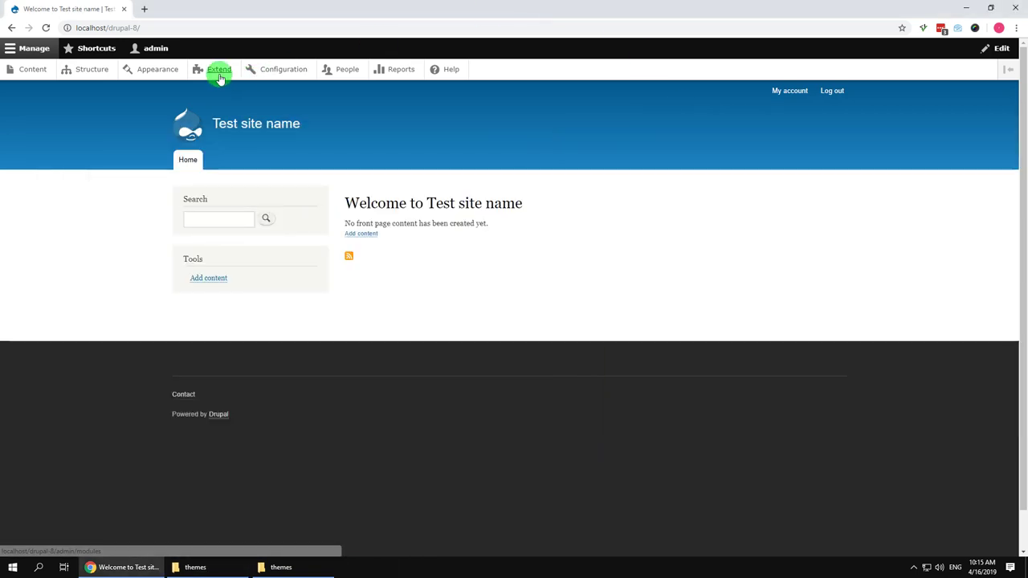
pyautogui.click(217, 76)
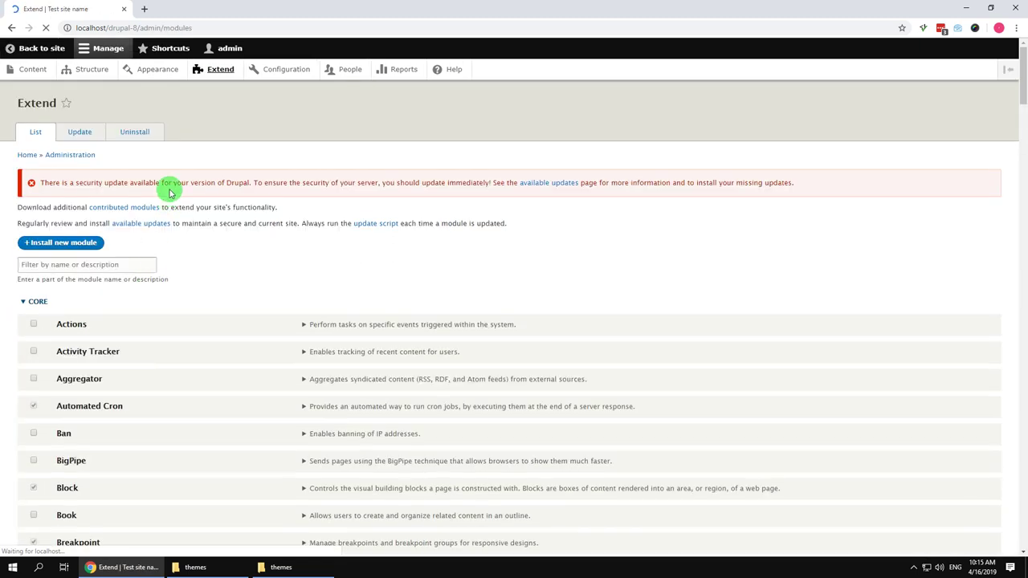
pyautogui.click(157, 74)
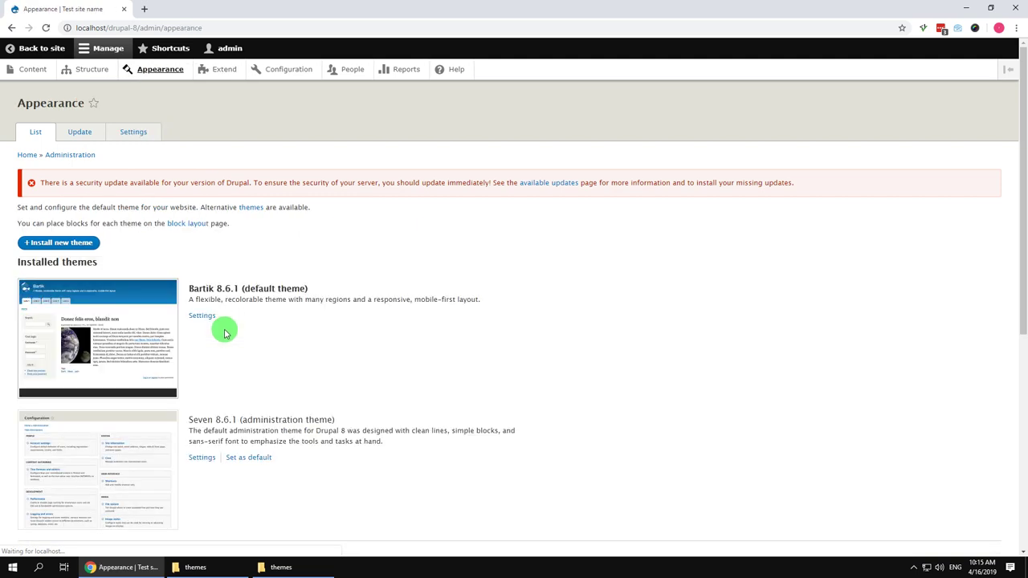
pyautogui.scroll(-4, 222, 328)
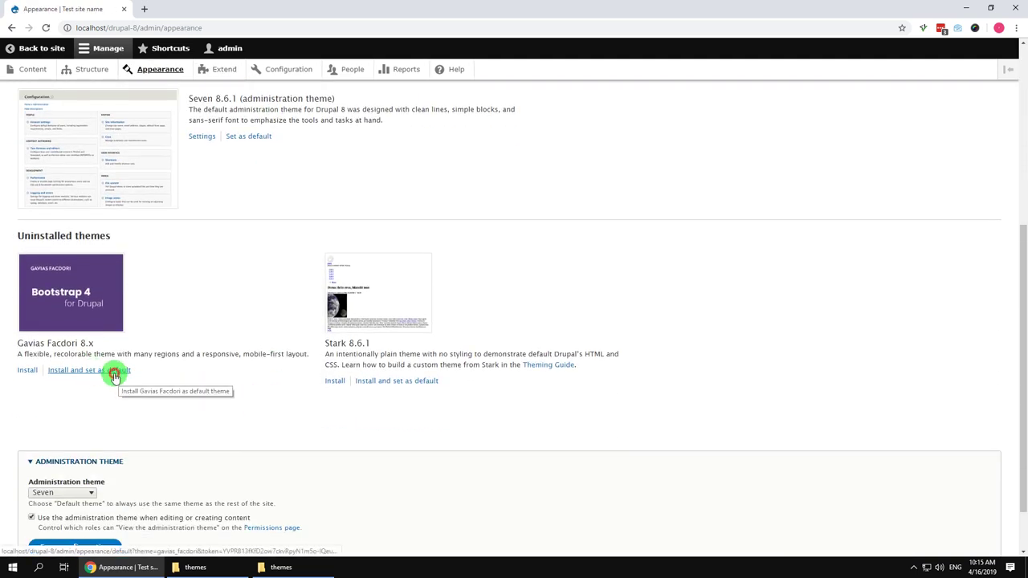
pyautogui.click(116, 375)
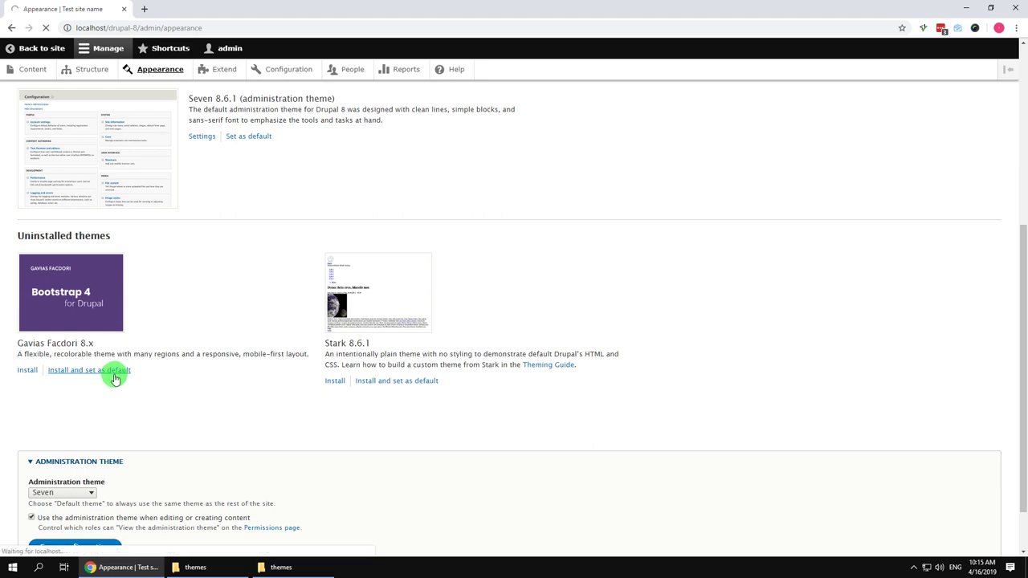
# Filter the modules by "gav" and install Gavias Content Builder, Custom View, Facdori Themer, SliderLayer and Themer
pyautogui.click(217, 76)
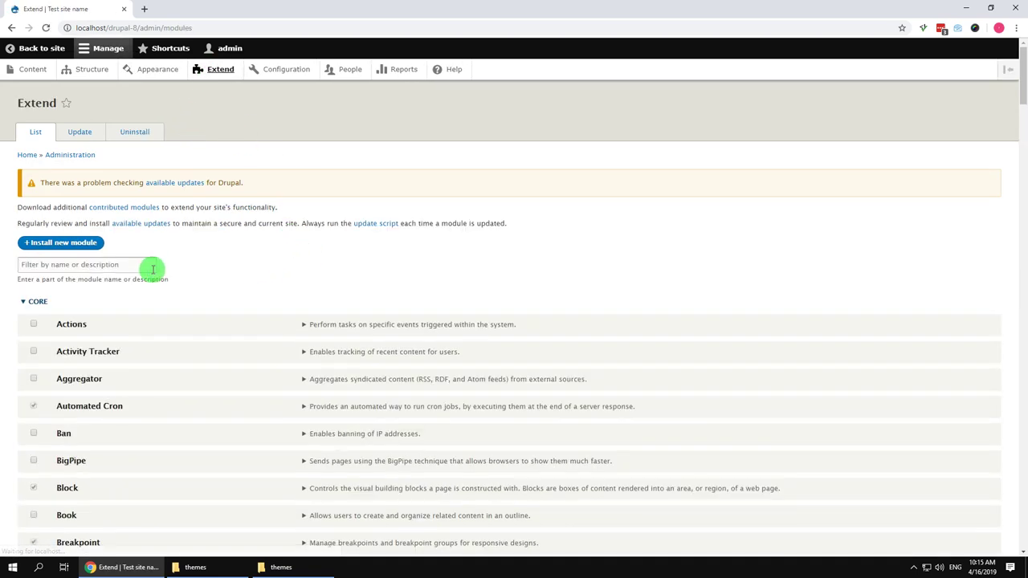
pyautogui.click(149, 269)
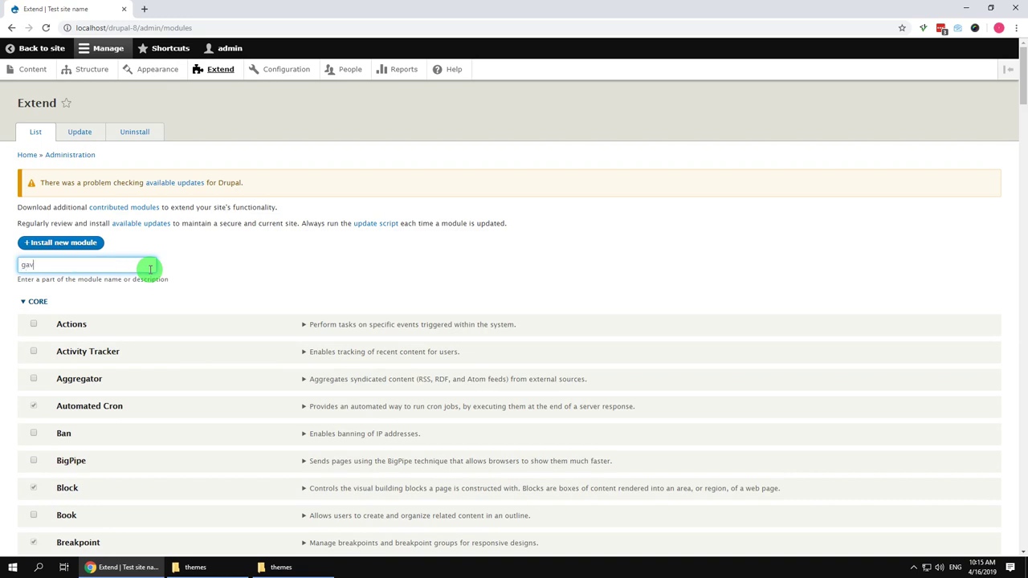
pyautogui.click(133, 325)
pyautogui.click(112, 351)
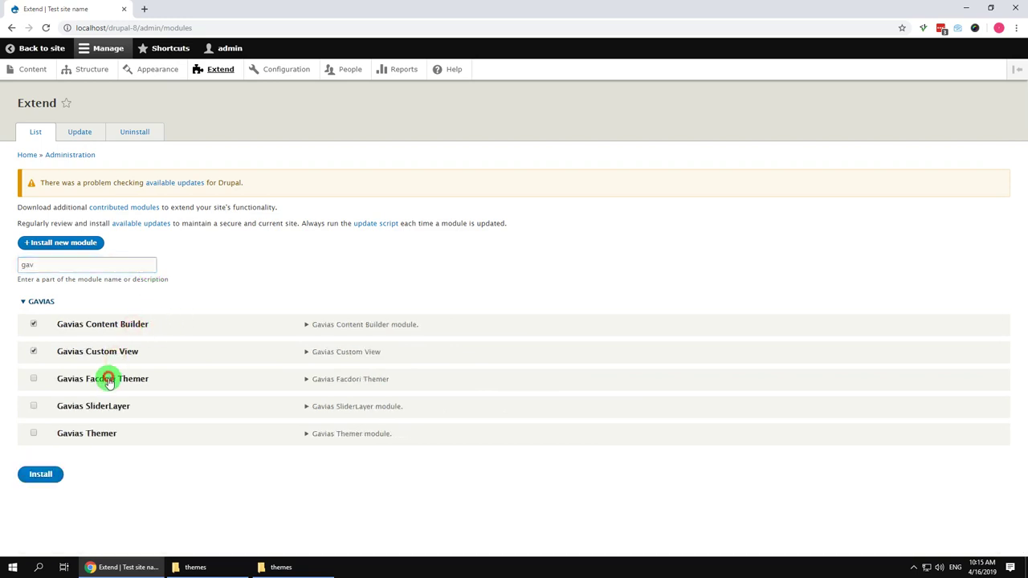
pyautogui.click(109, 383)
pyautogui.click(112, 410)
pyautogui.click(92, 434)
pyautogui.click(41, 474)
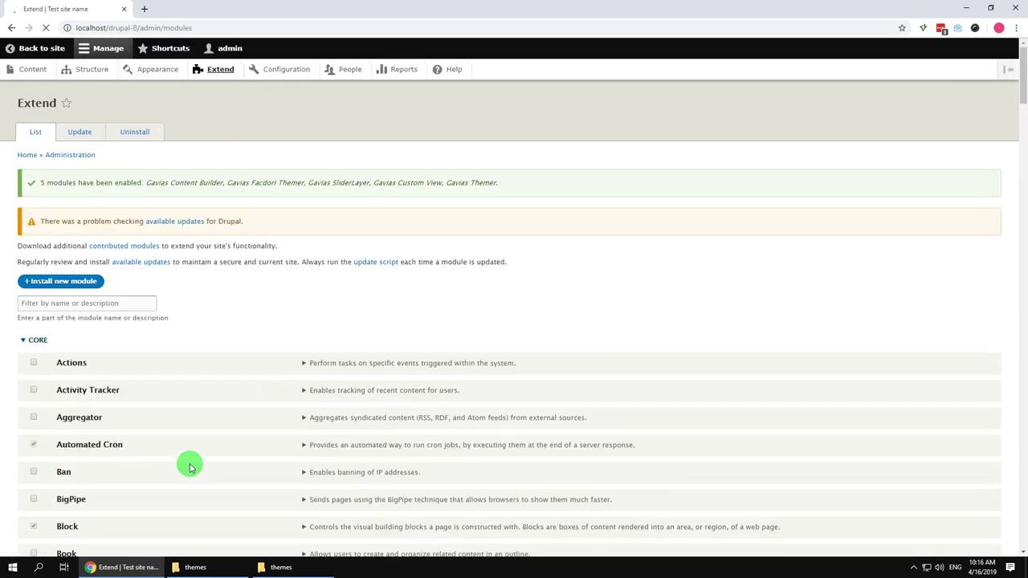
# Filter the modules by "fac" and install Features Facdori together with its required modules
pyautogui.click(119, 306)
pyautogui.write('fac')
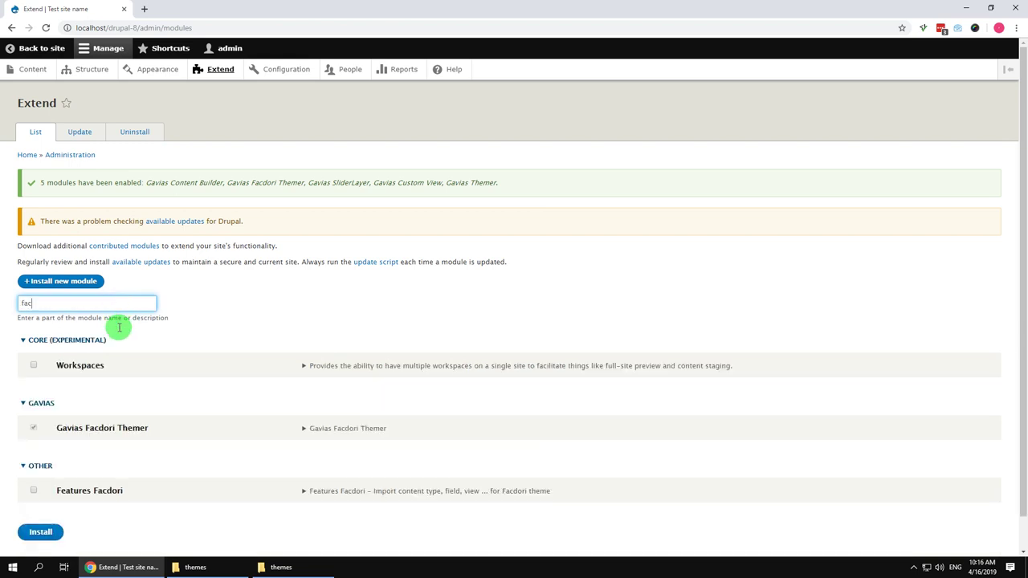
pyautogui.click(90, 494)
pyautogui.click(44, 532)
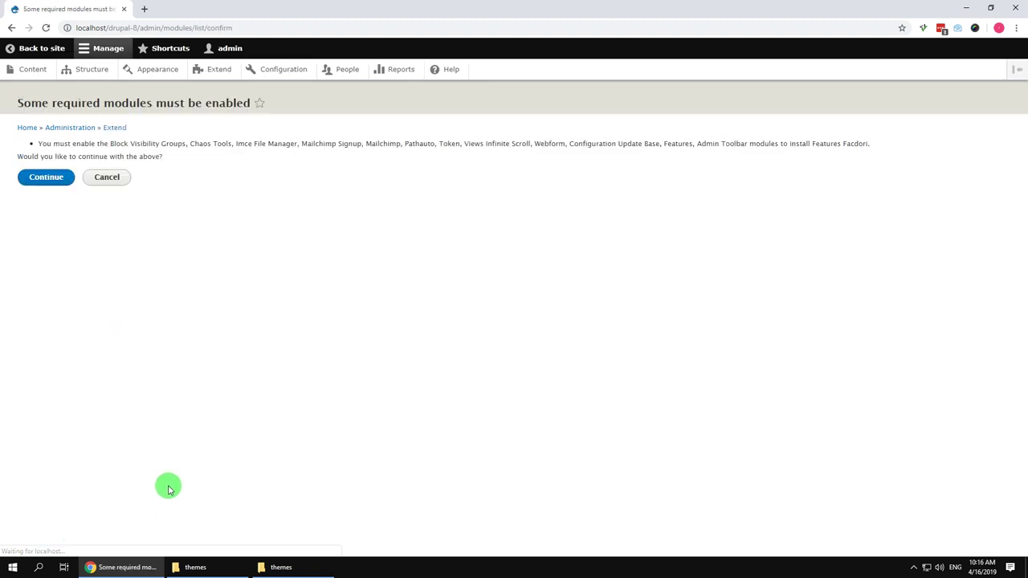
pyautogui.click(47, 187)
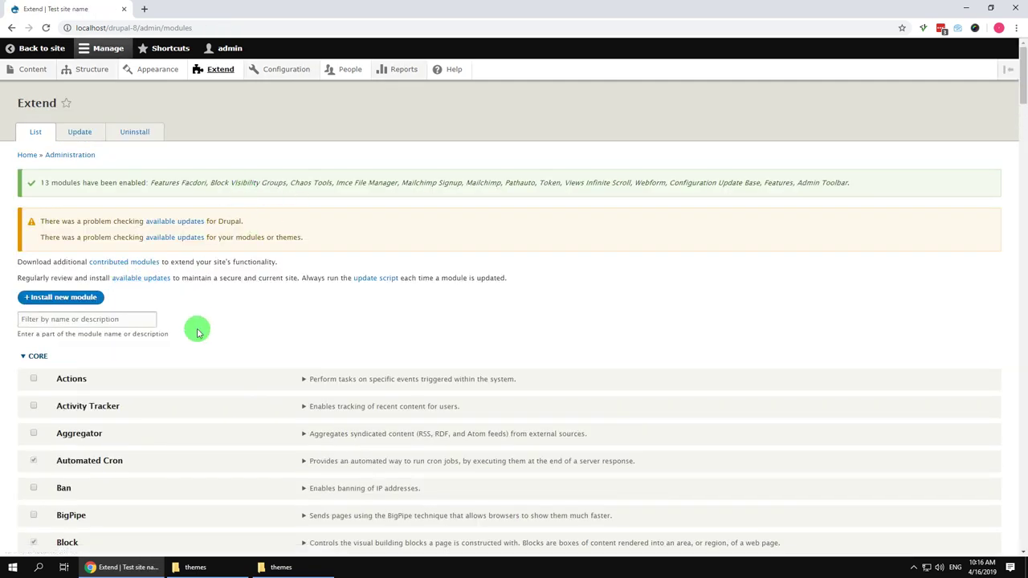
# In the Gavias Facdori block layout, assign the Search block to the Search region and the Breadcrumbs block to the Breadcrumbs region
pyautogui.moveTo(85, 69)
pyautogui.click(96, 93)
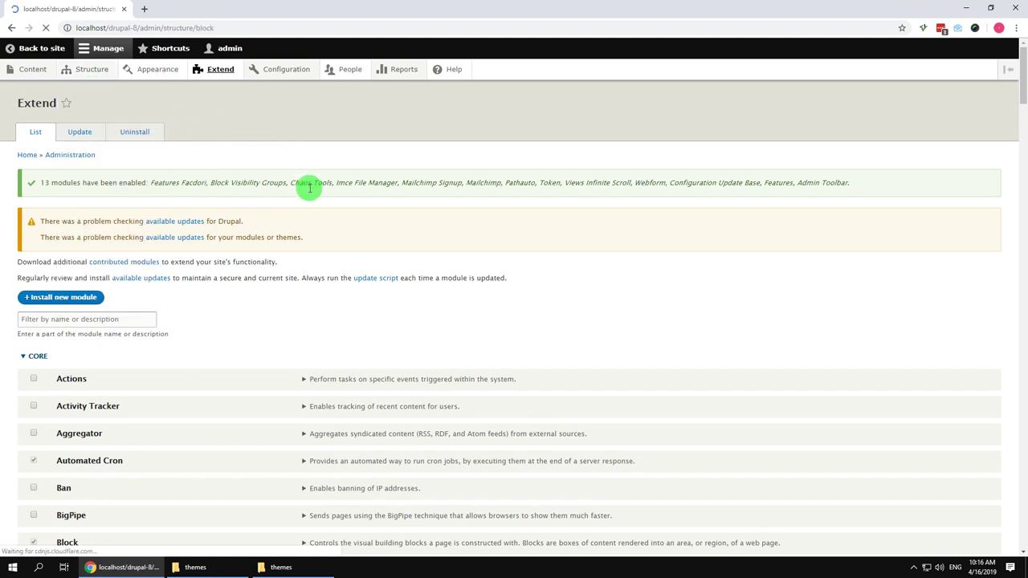
pyautogui.scroll(-2, 125, 336)
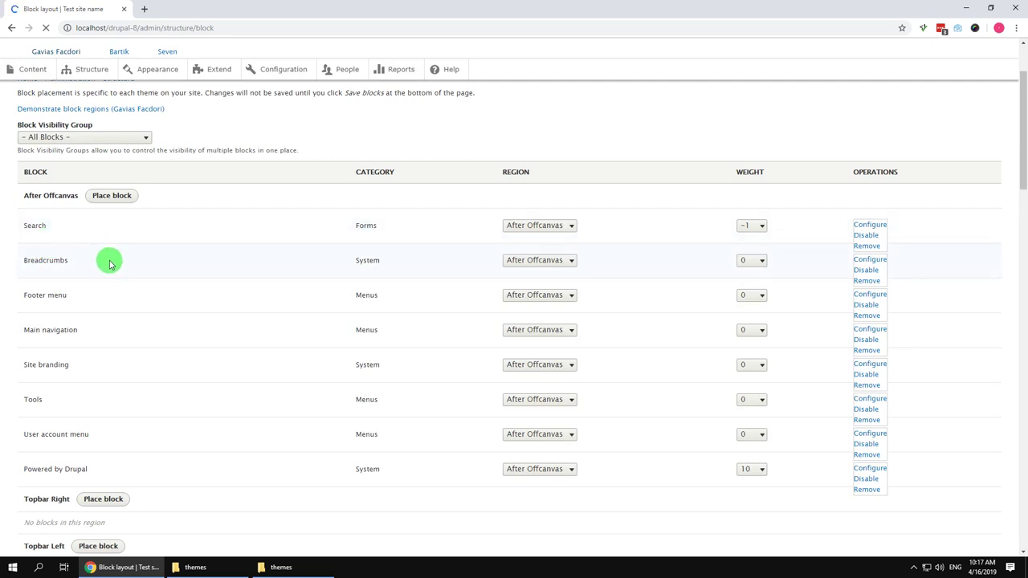
pyautogui.click(549, 235)
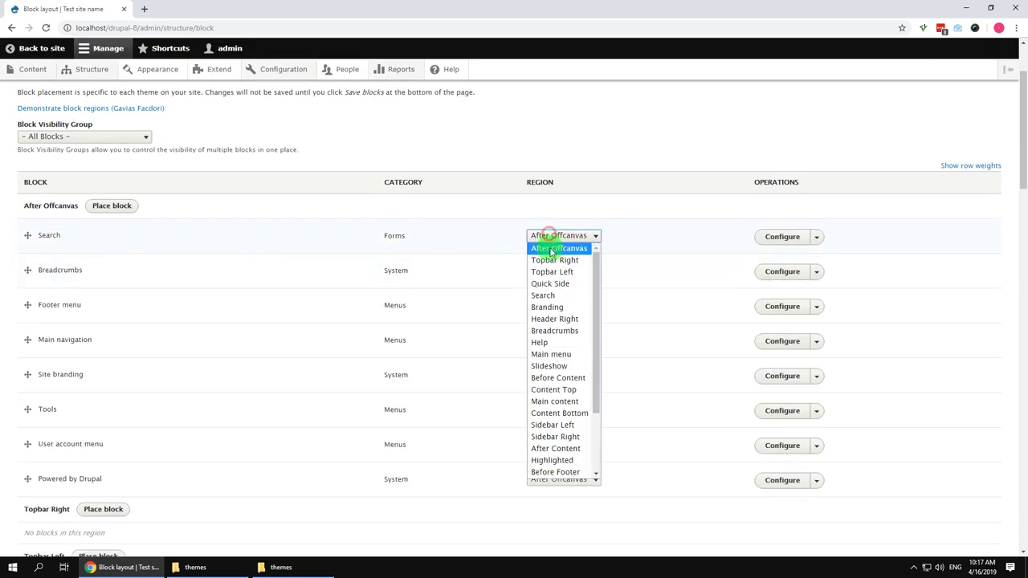
pyautogui.click(550, 295)
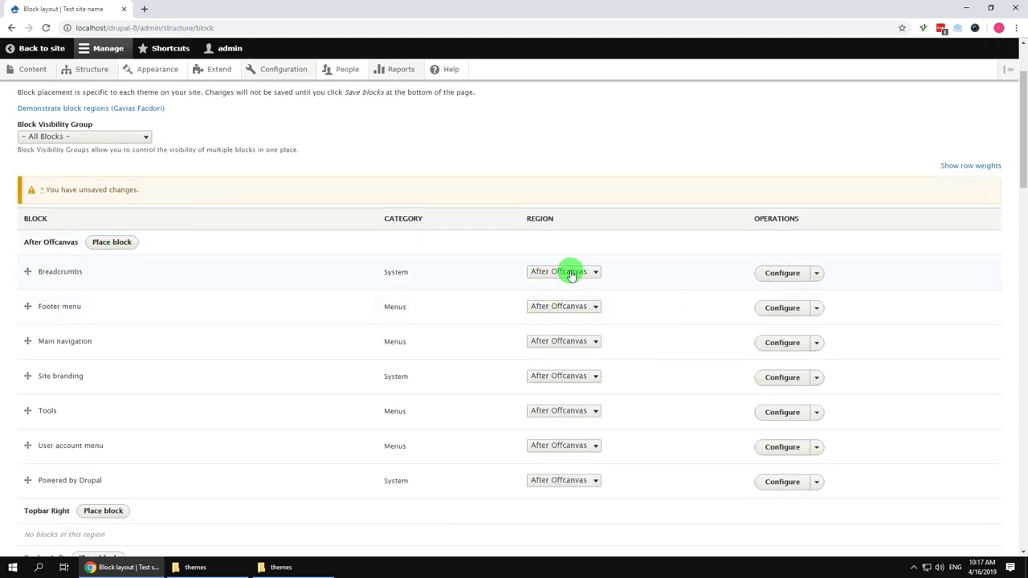
pyautogui.click(570, 273)
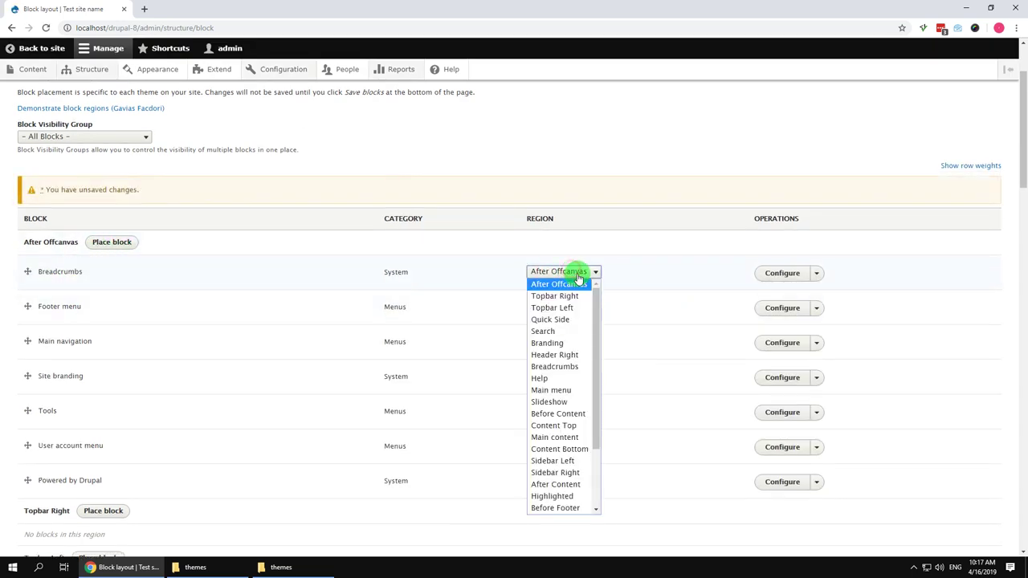
pyautogui.click(553, 367)
# Assign the Footer menu block to the Other region and the Main navigation block to the Main menu region
pyautogui.click(564, 272)
pyautogui.scroll(-2, 545, 455)
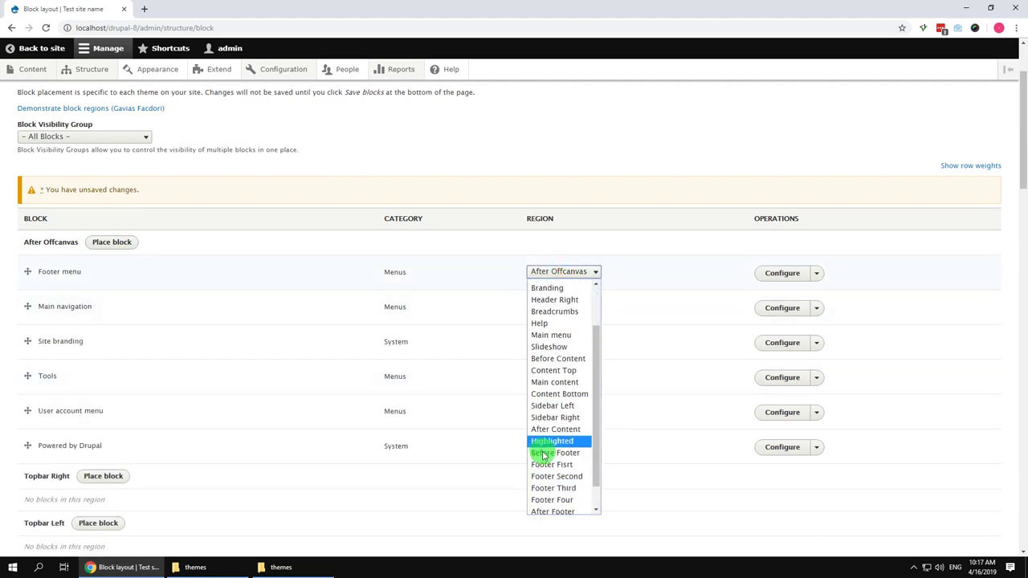
pyautogui.scroll(-2, 545, 482)
pyautogui.click(551, 507)
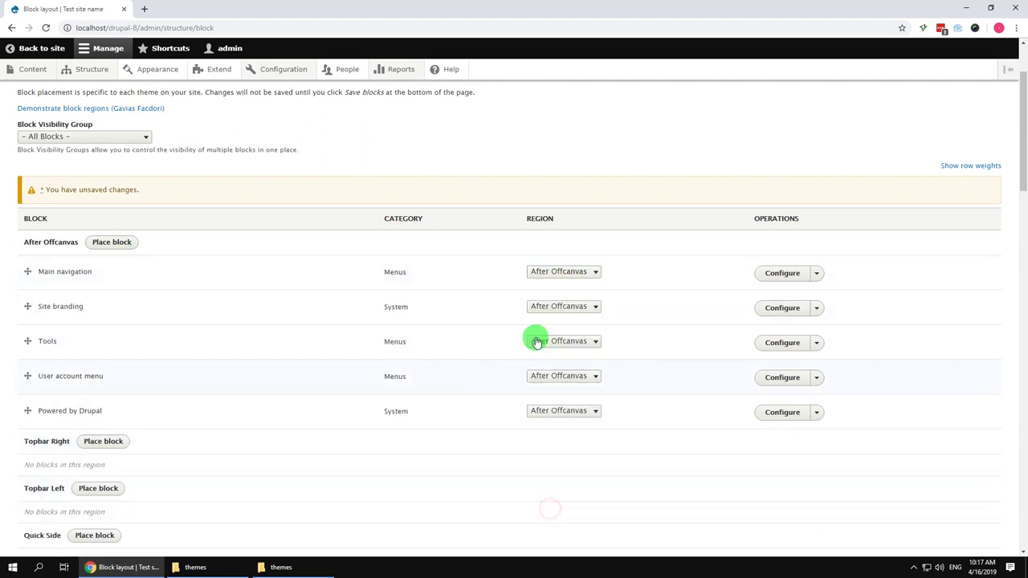
pyautogui.click(544, 281)
pyautogui.click(569, 393)
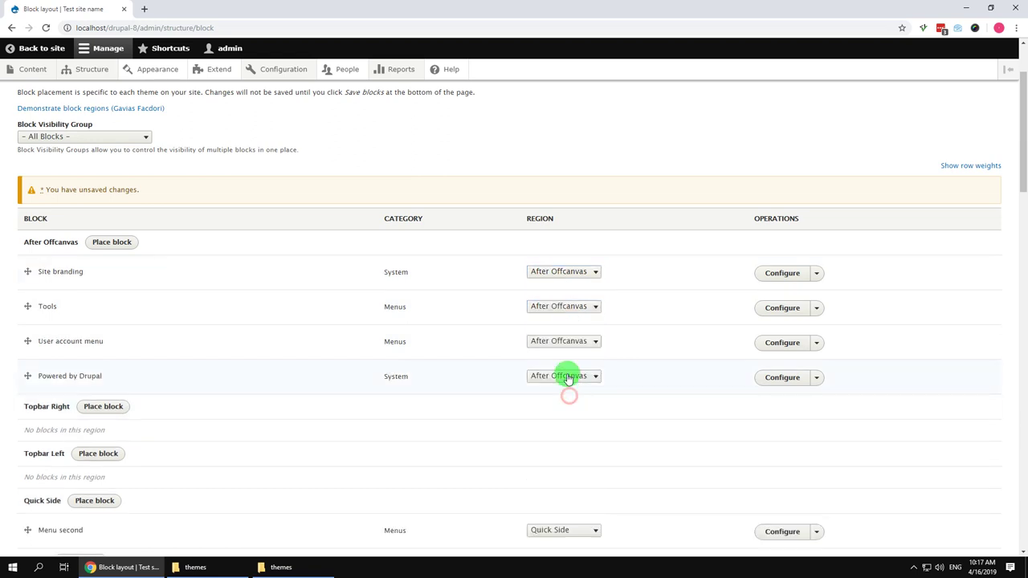
# Assign the Site branding block to the Branding region and the Tools block to the Other region
pyautogui.click(554, 272)
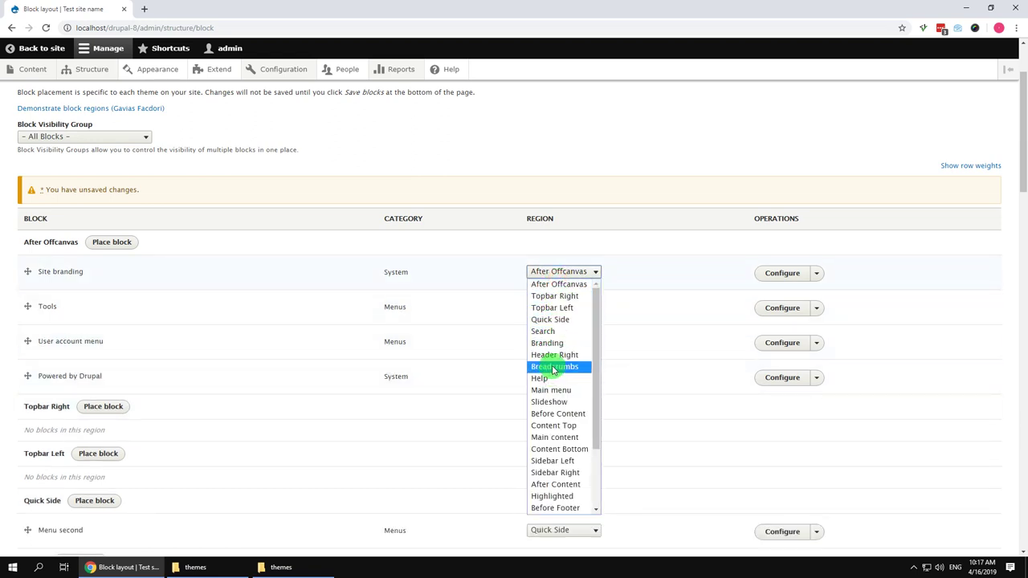
pyautogui.click(547, 343)
pyautogui.click(565, 271)
pyautogui.scroll(-2, 572, 445)
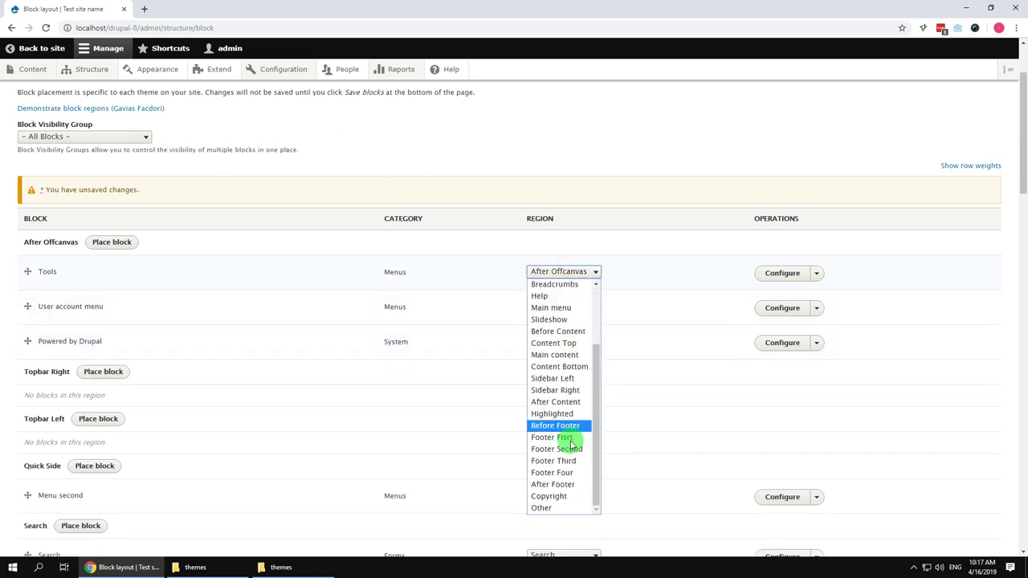
pyautogui.click(554, 498)
# Assign the User account menu block to the Other region and the Powered by Drupal block to the Copyright region
pyautogui.click(557, 272)
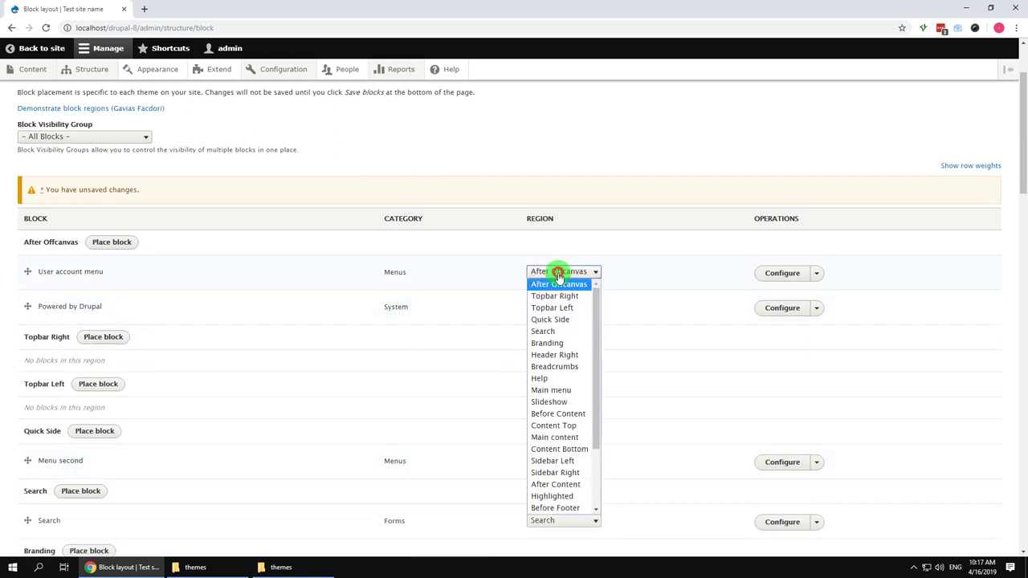
pyautogui.scroll(-2, 557, 482)
pyautogui.click(565, 504)
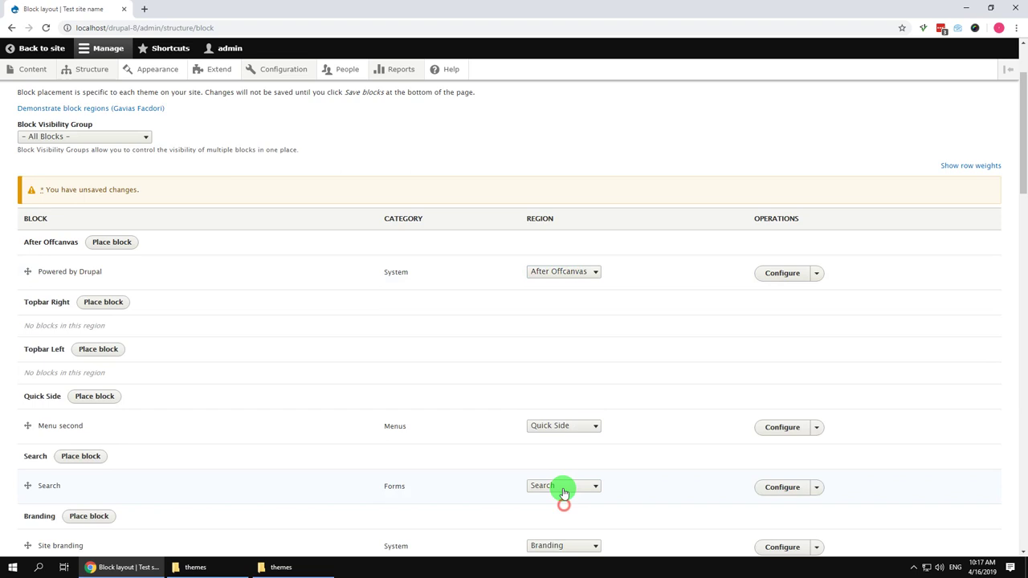
pyautogui.click(565, 271)
pyautogui.scroll(-2, 565, 424)
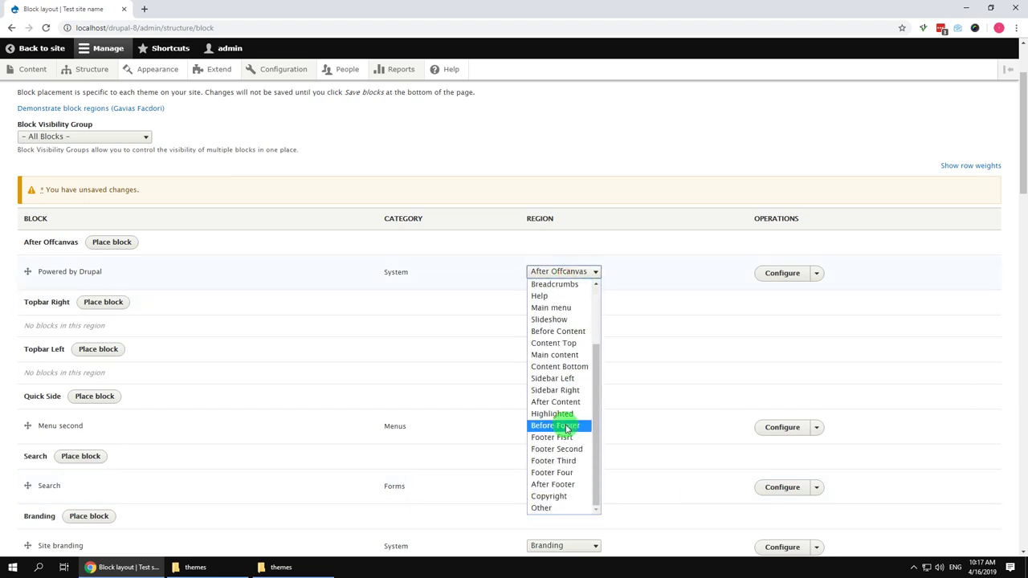
pyautogui.click(555, 496)
# Move the Page title block from the Main content region to the Other region
pyautogui.scroll(-2, 490, 430)
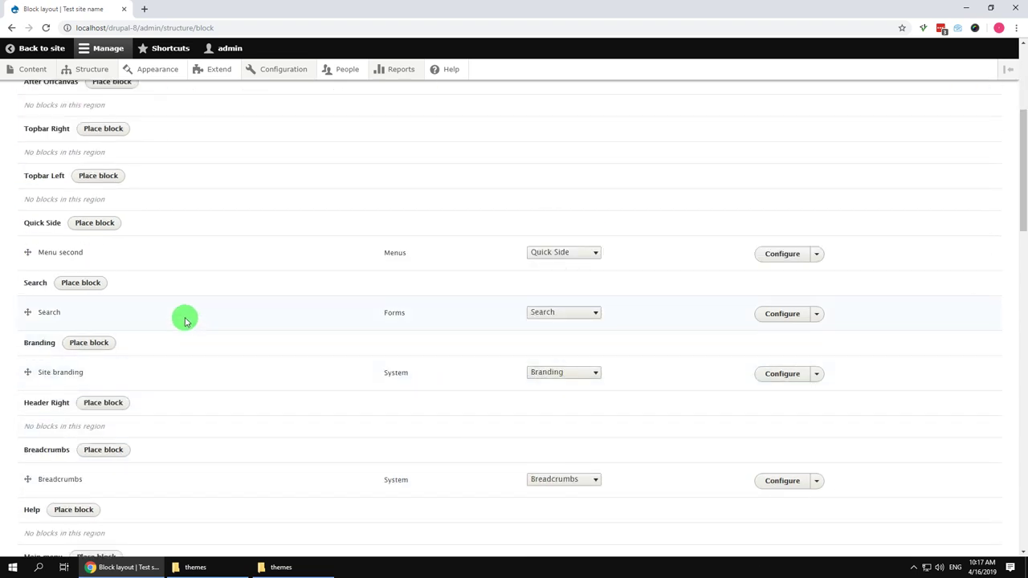
pyautogui.scroll(-5, 126, 302)
pyautogui.scroll(-2, 122, 302)
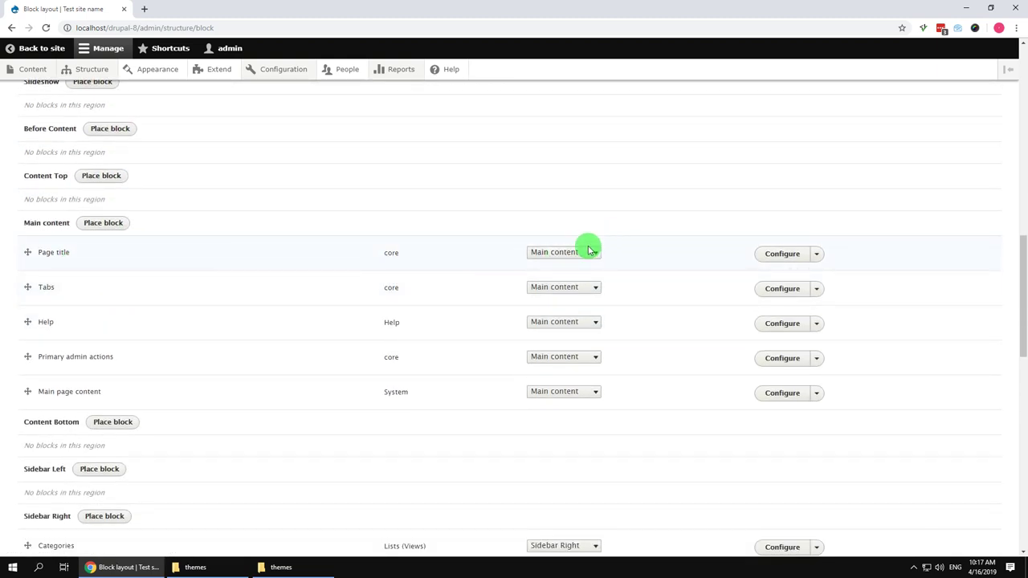
pyautogui.click(589, 250)
pyautogui.scroll(-3, 554, 474)
pyautogui.click(553, 487)
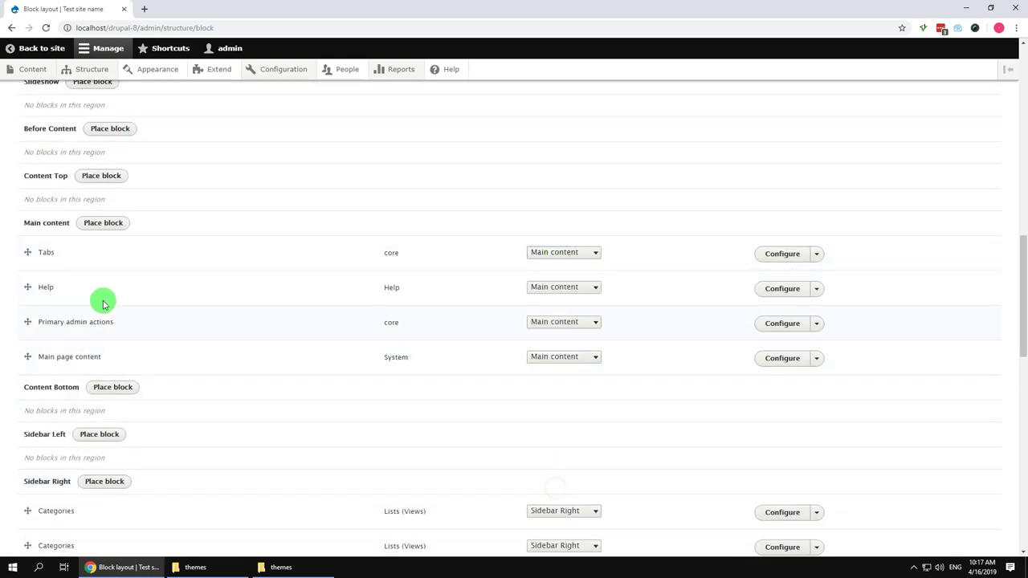
# Move the Tabs, Help and Primary admin actions blocks from the Main content region to the Help region
pyautogui.click(569, 254)
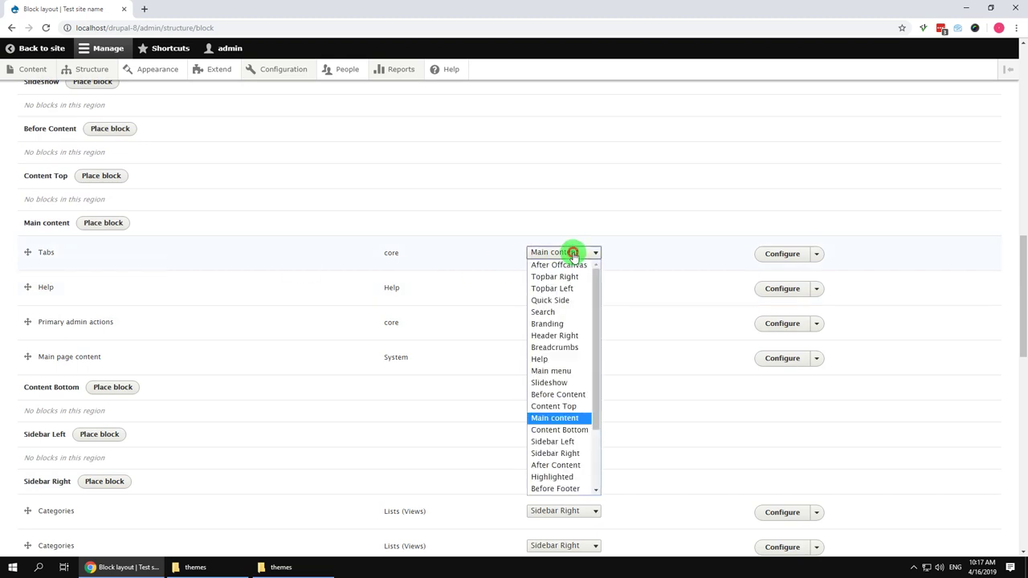
pyautogui.click(565, 359)
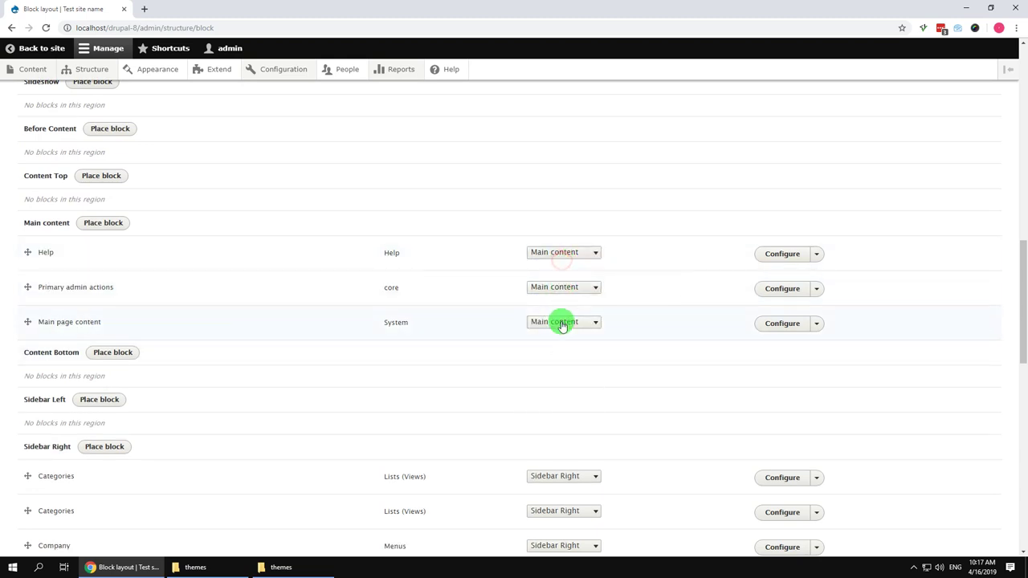
pyautogui.click(551, 262)
pyautogui.click(551, 359)
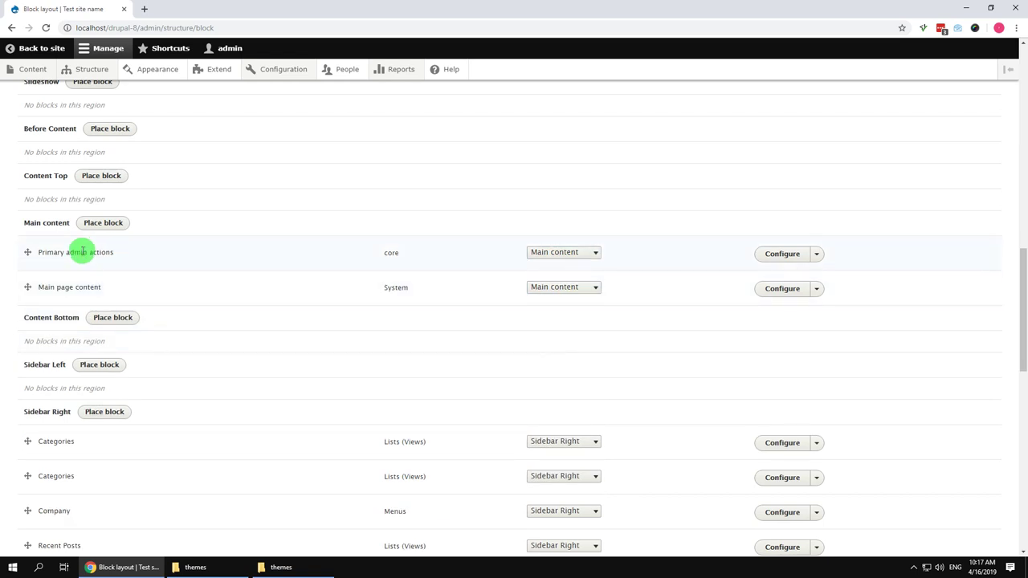
pyautogui.click(555, 252)
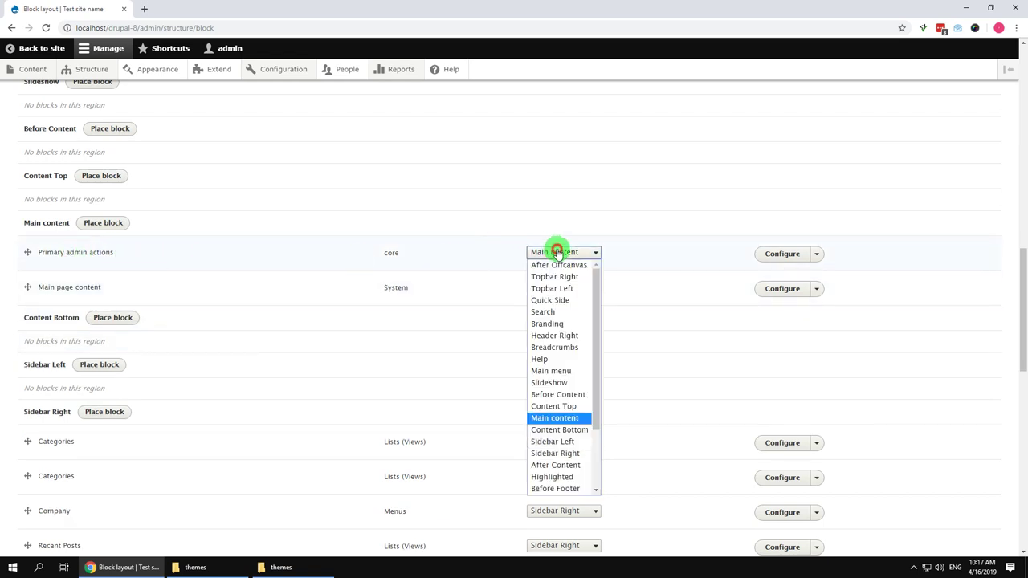
pyautogui.click(552, 356)
# Move the Status messages block to the Help region and save the block layout
pyautogui.scroll(-5, 224, 381)
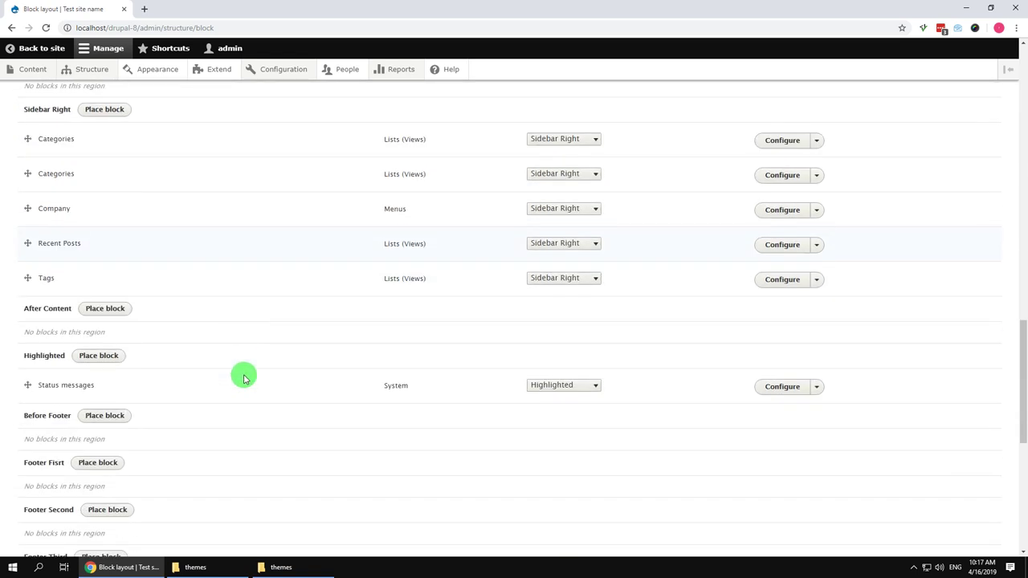
pyautogui.click(543, 287)
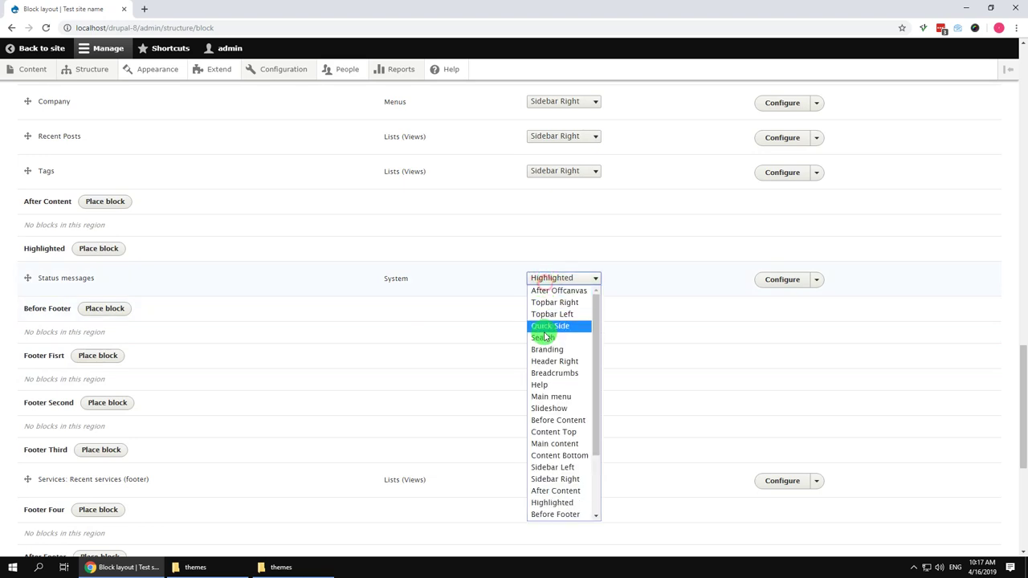
pyautogui.click(557, 387)
pyautogui.scroll(-3, 382, 394)
pyautogui.scroll(-1, 381, 393)
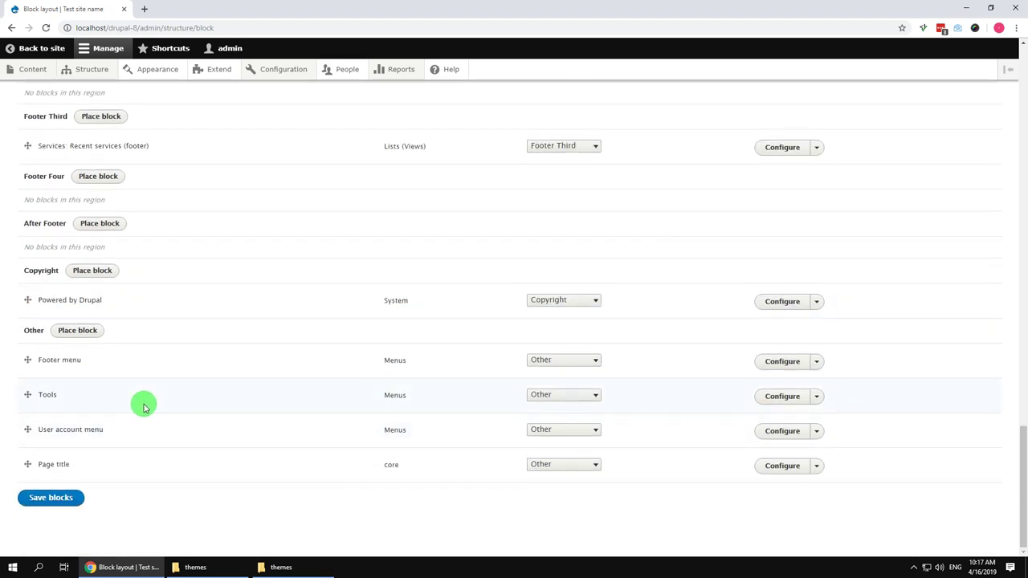
pyautogui.click(75, 496)
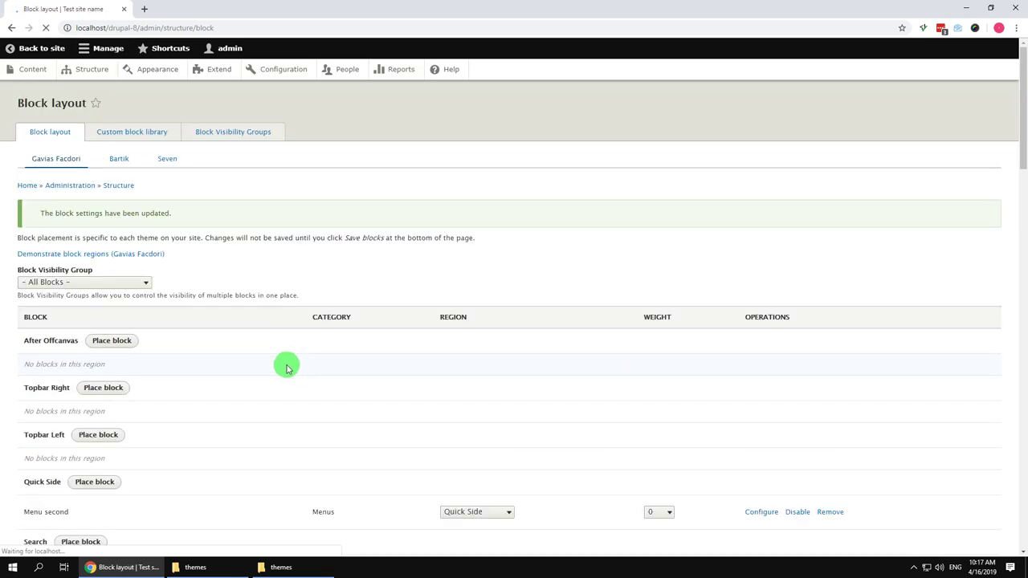
# In the Basic page content type's form display, enable the disabled Content Builder field and save the settings
pyautogui.moveTo(75, 76)
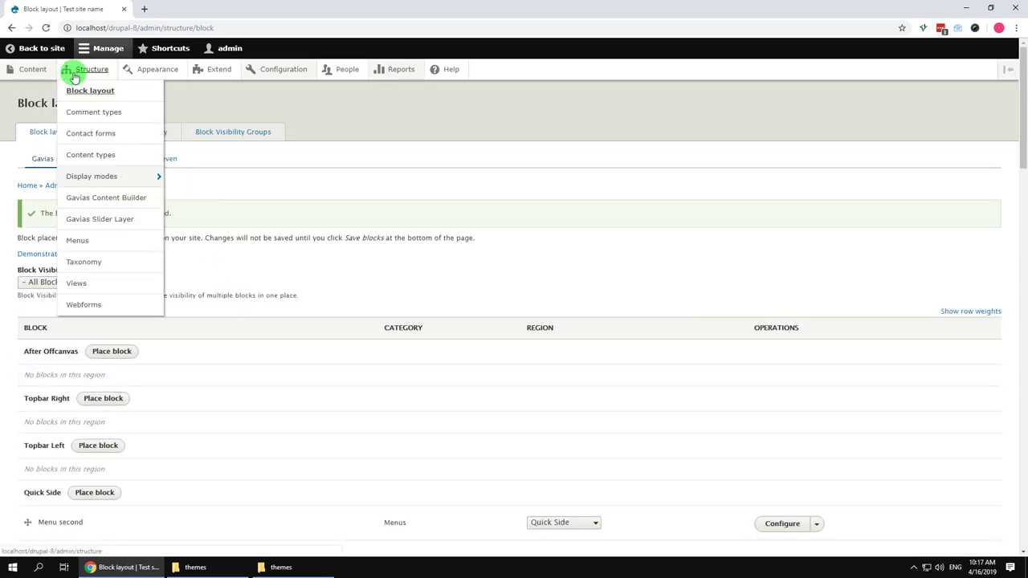
pyautogui.click(103, 154)
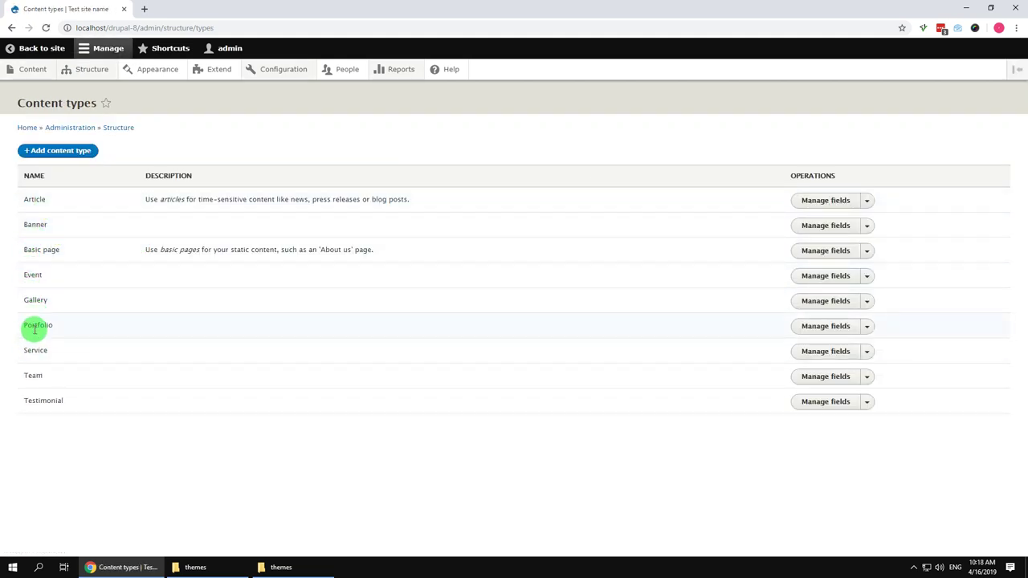
pyautogui.click(847, 255)
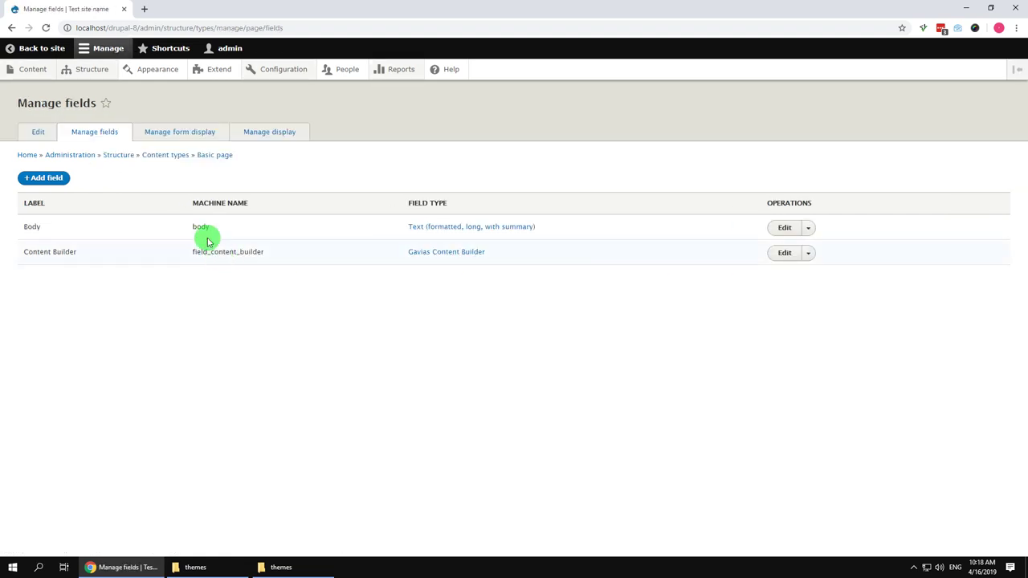
pyautogui.click(163, 134)
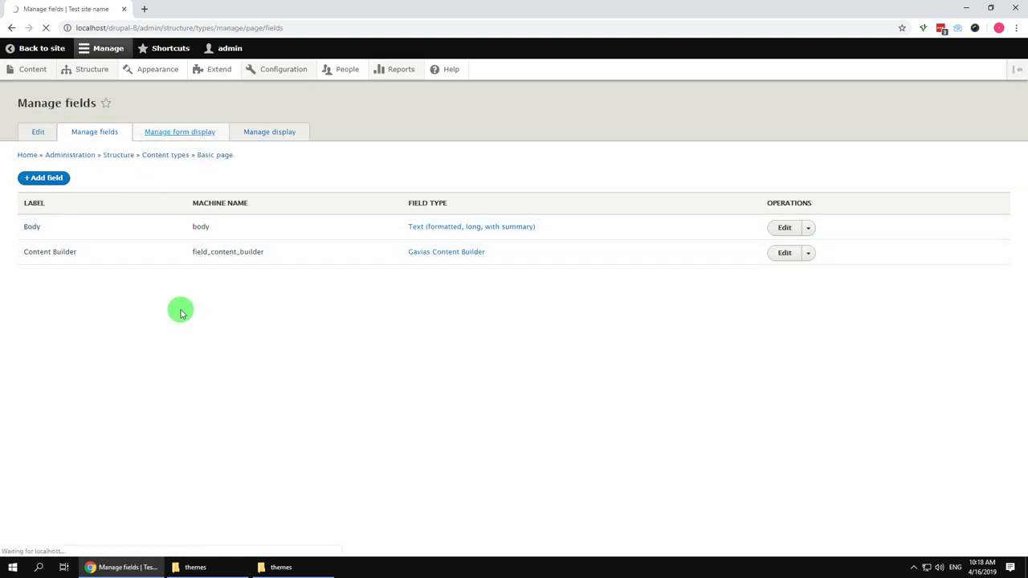
pyautogui.scroll(-1, 61, 402)
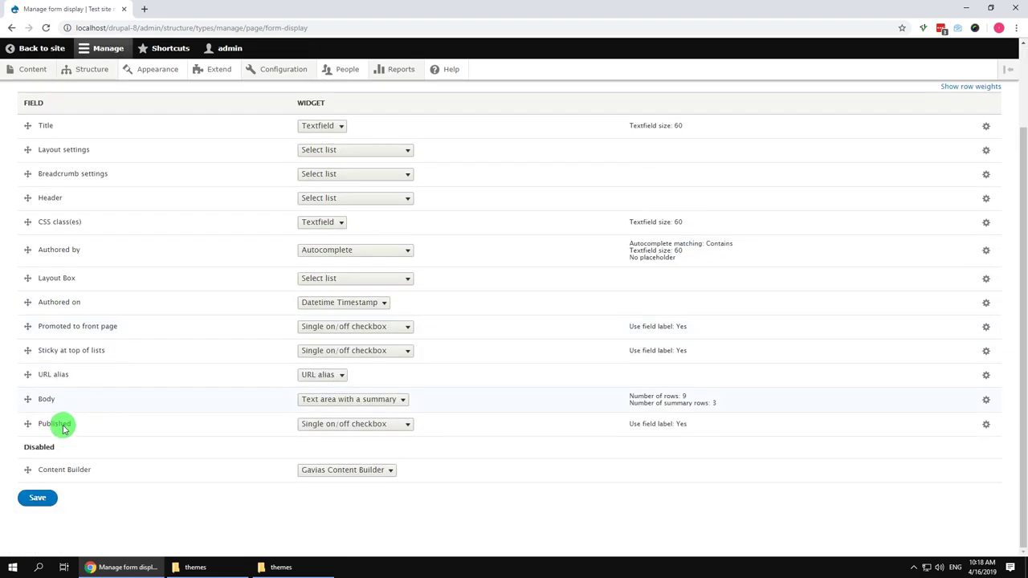
pyautogui.moveTo(25, 469); pyautogui.dragTo(34, 424)
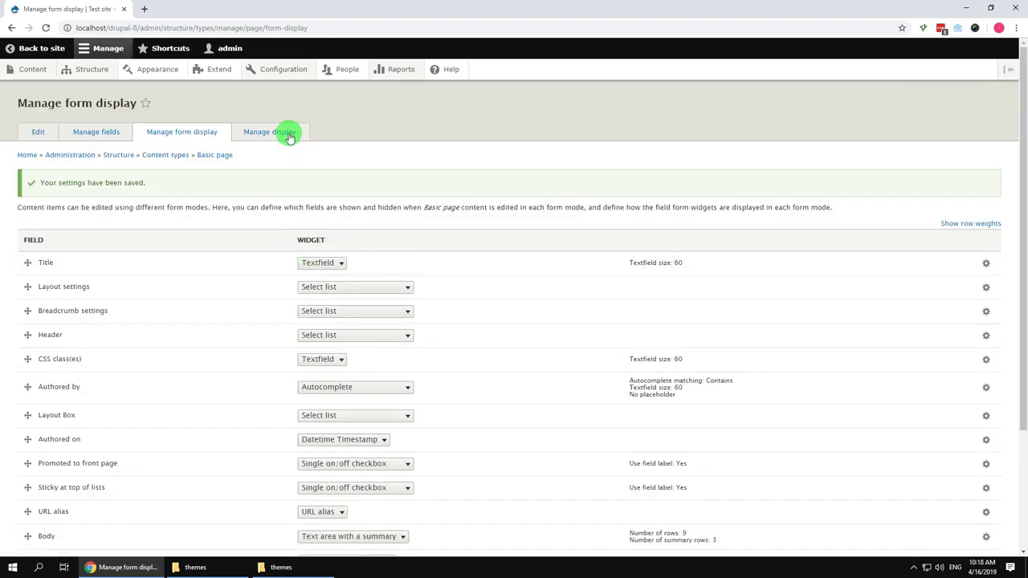
# In the Basic page's default display, enable Content Builder with a hidden label, disable Links, and save
pyautogui.click(285, 132)
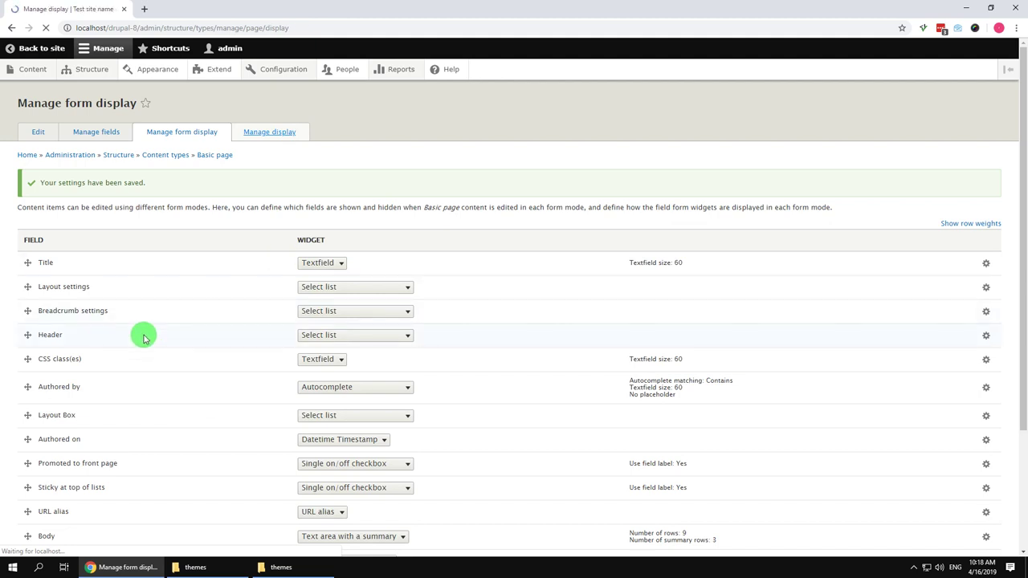
pyautogui.moveTo(26, 343)
pyautogui.mouseDown()
pyautogui.moveTo(32, 319)
pyautogui.moveTo(25, 332)
pyautogui.mouseUp()
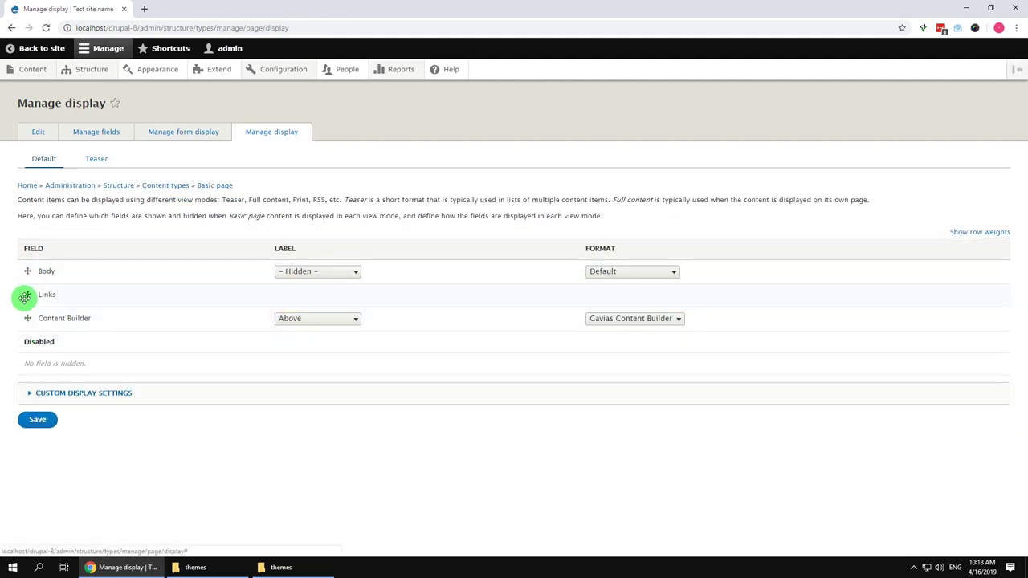
pyautogui.moveTo(25, 297); pyautogui.dragTo(38, 355)
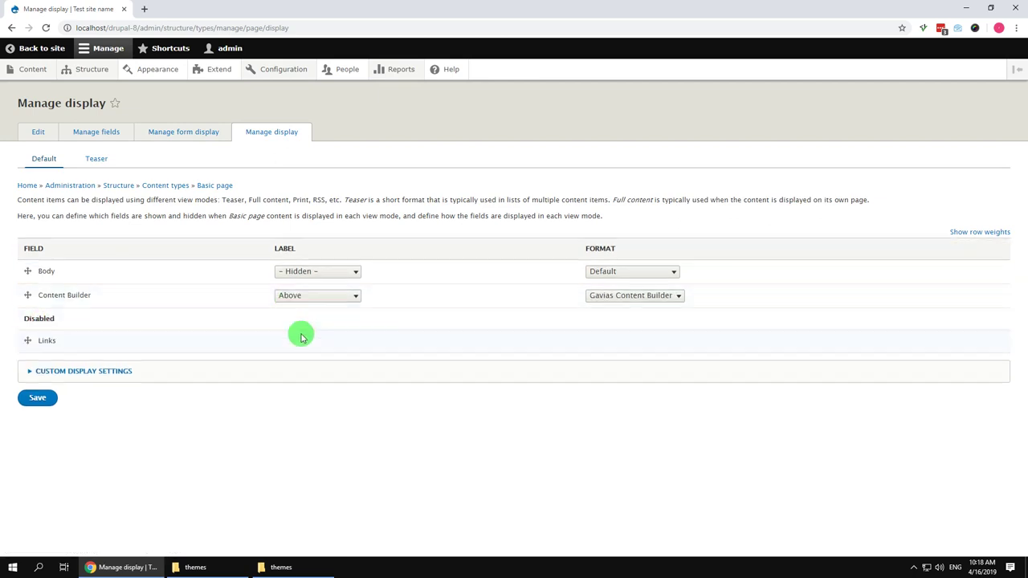
pyautogui.click(309, 302)
pyautogui.click(299, 333)
pyautogui.click(38, 396)
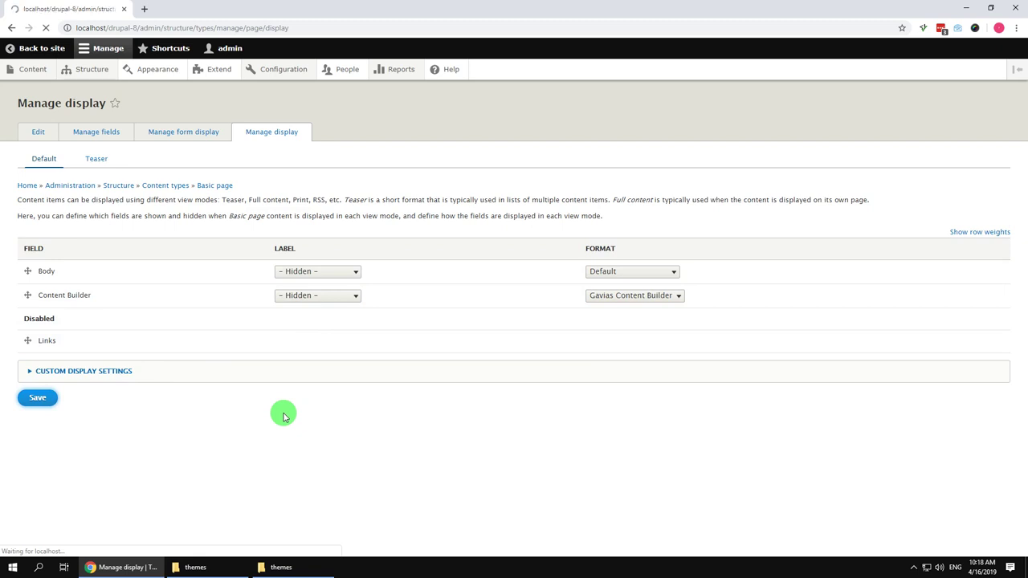
# Start a new Basic page titled "Home Page" with the layout set to "Fullwith no sidebar (use for block builder)"
pyautogui.click(42, 76)
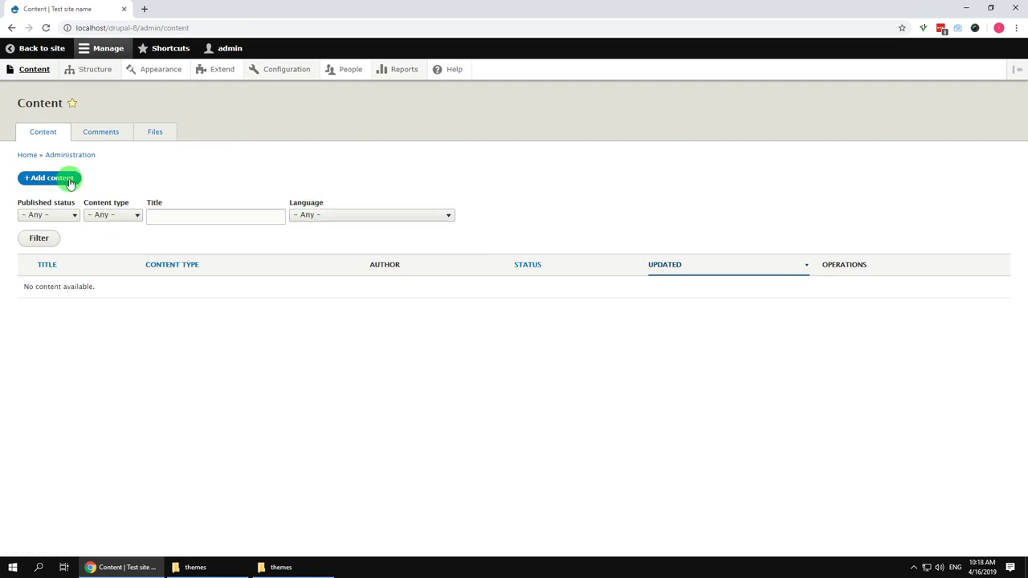
pyautogui.click(70, 180)
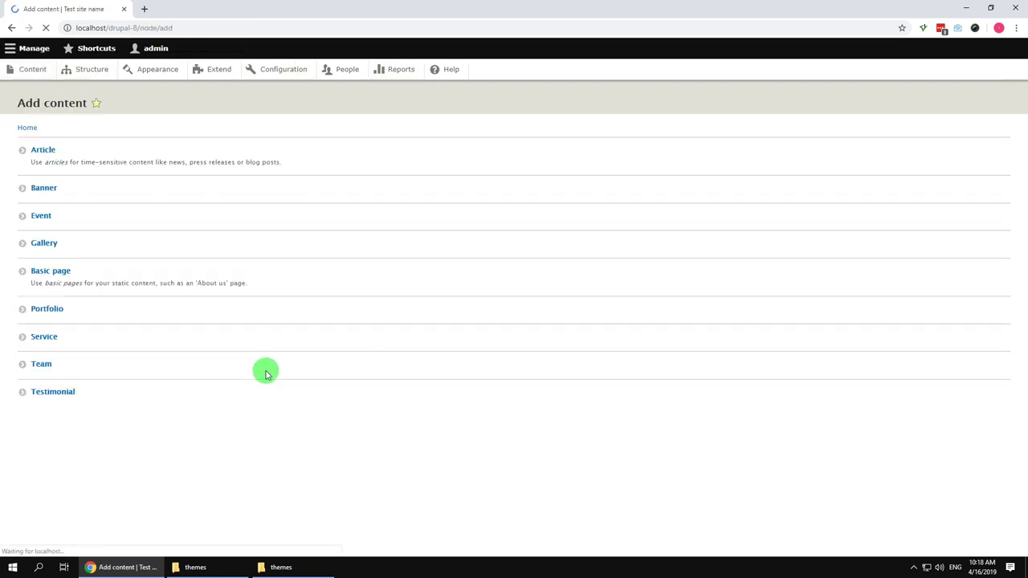
pyautogui.click(46, 266)
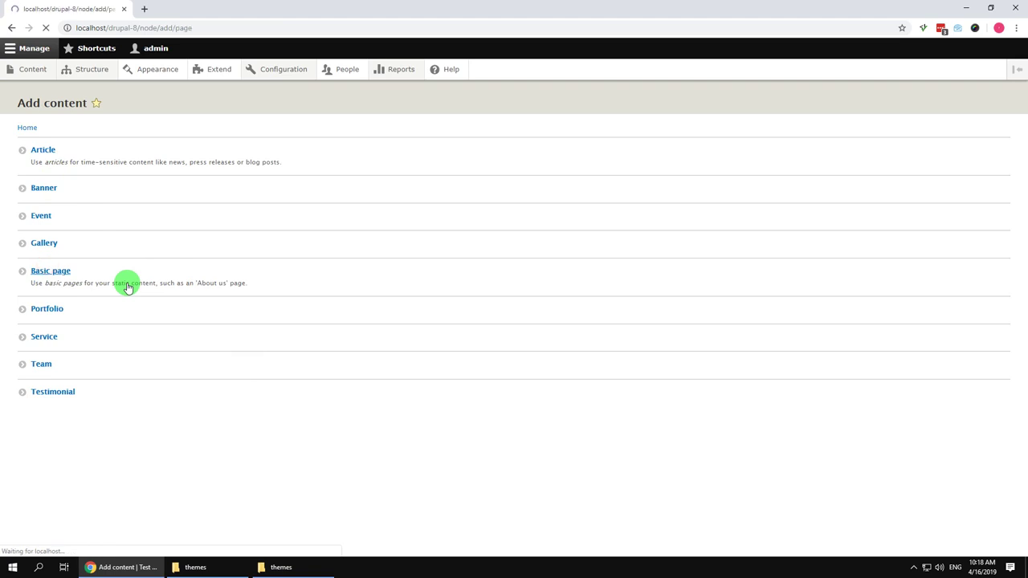
pyautogui.click(132, 161)
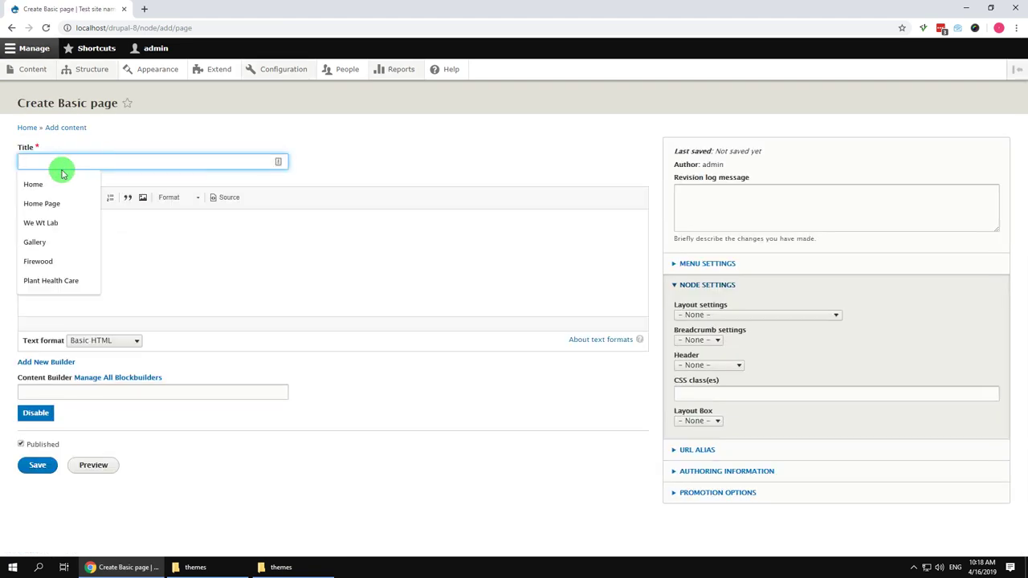
pyautogui.click(44, 203)
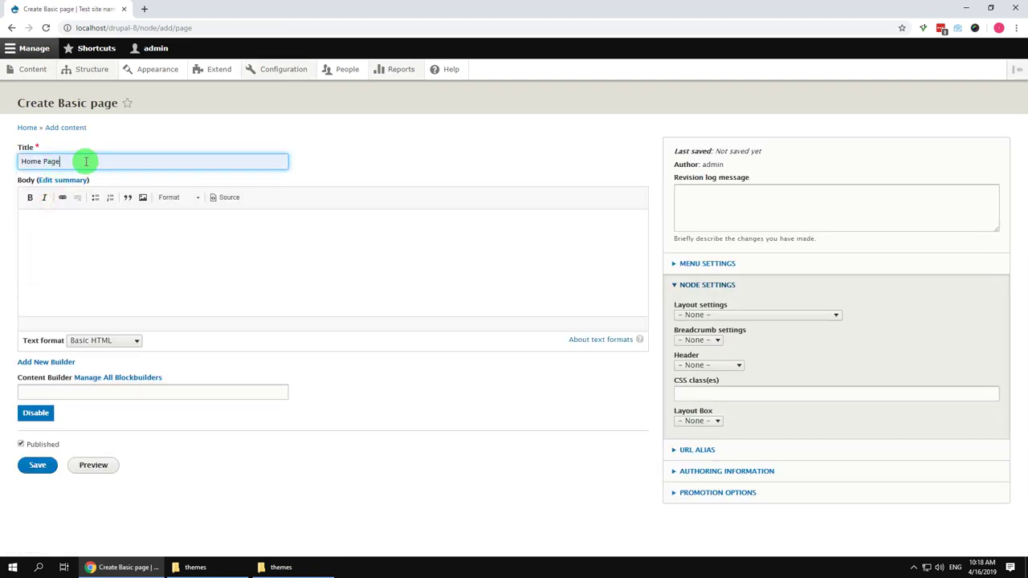
pyautogui.click(701, 318)
pyautogui.click(703, 336)
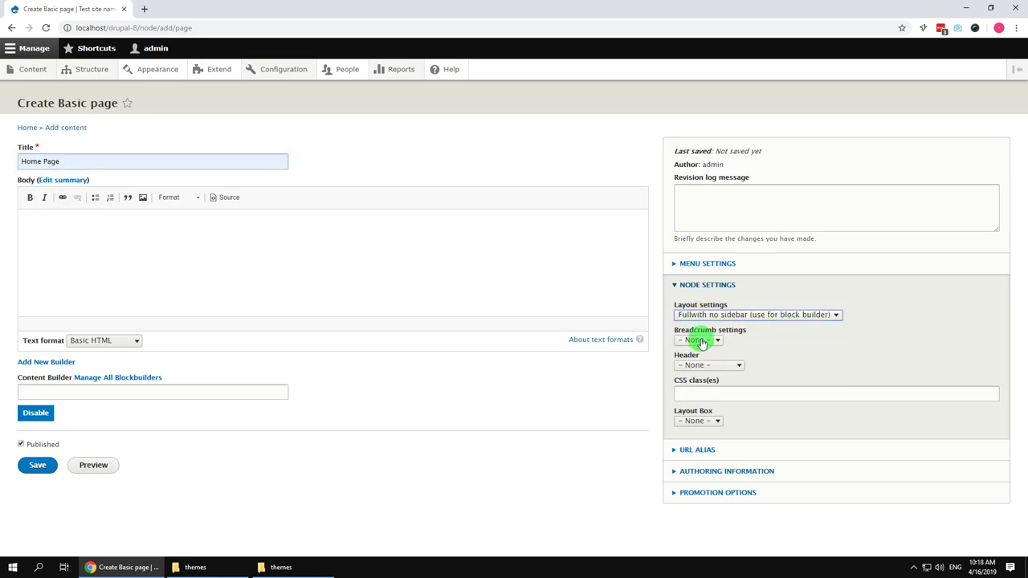
# In the new page's node settings, set the breadcrumb to Disable and enter the CSS class hidden-title
pyautogui.click(701, 343)
pyautogui.click(699, 374)
pyautogui.click(705, 365)
pyautogui.click(703, 368)
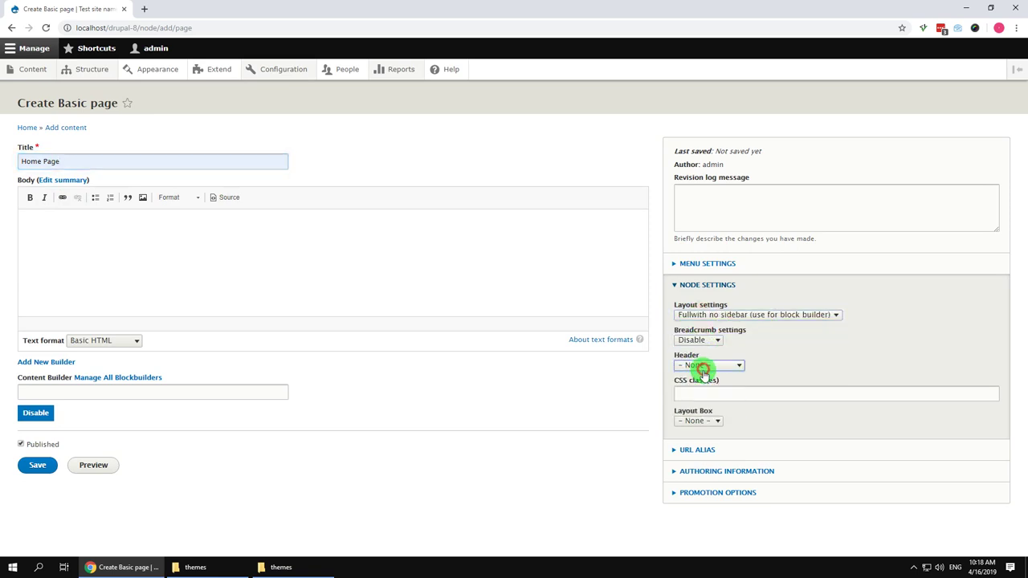
pyautogui.click(700, 393)
pyautogui.click(696, 414)
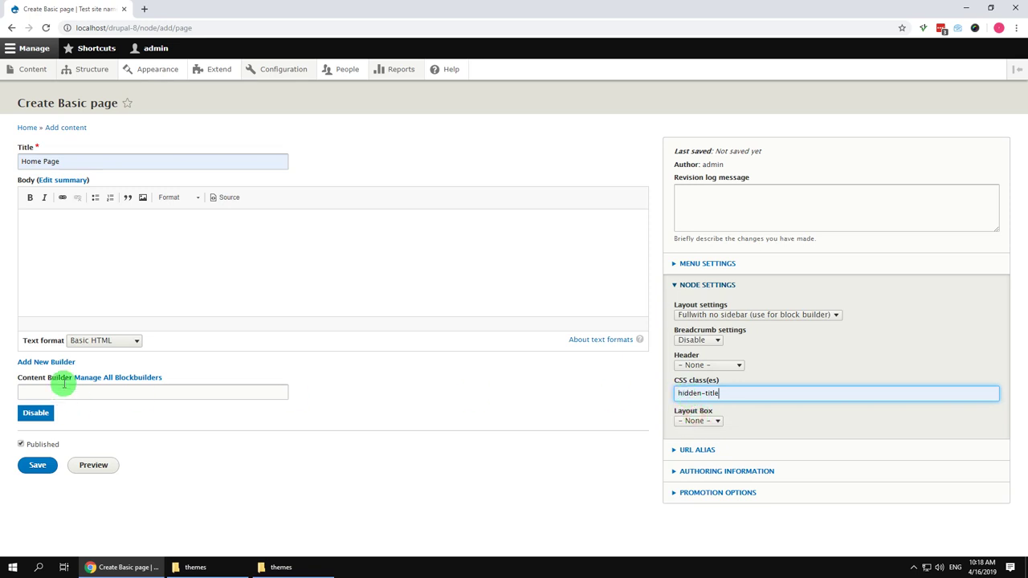
# Add a new content builder titled "Home Page" for the Content Builder field and save the Basic page
pyautogui.click(53, 362)
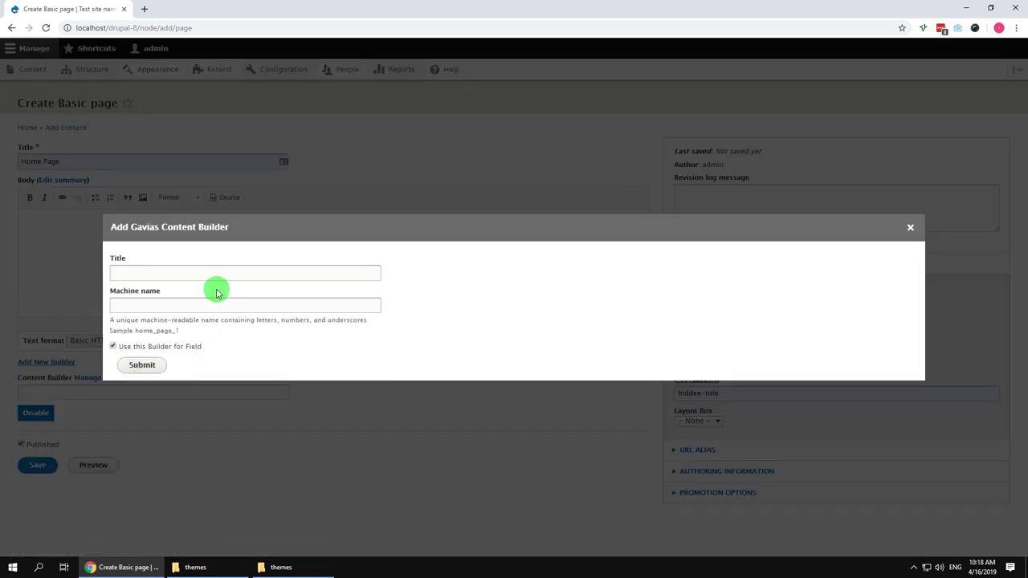
pyautogui.click(217, 275)
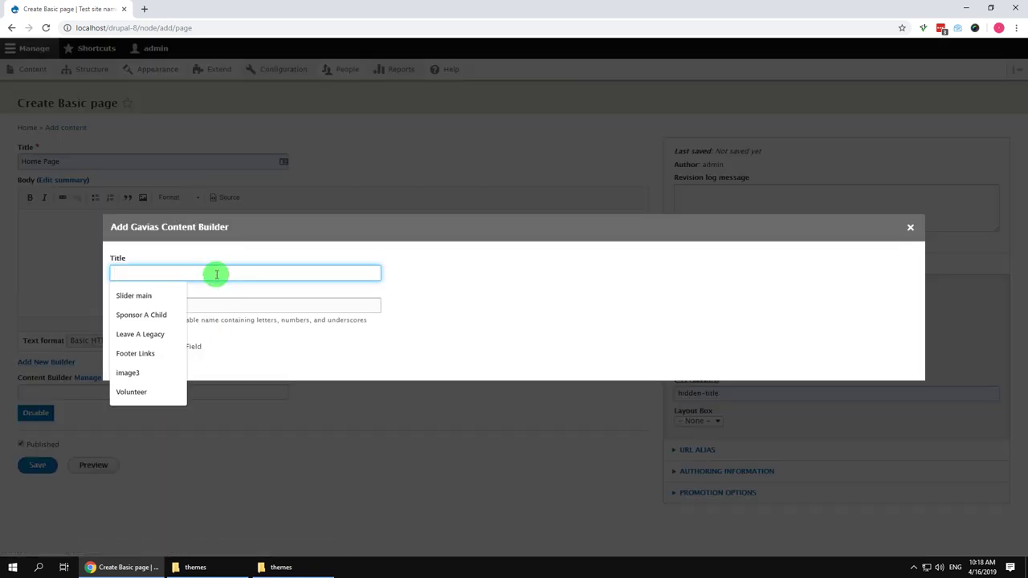
pyautogui.write('H')
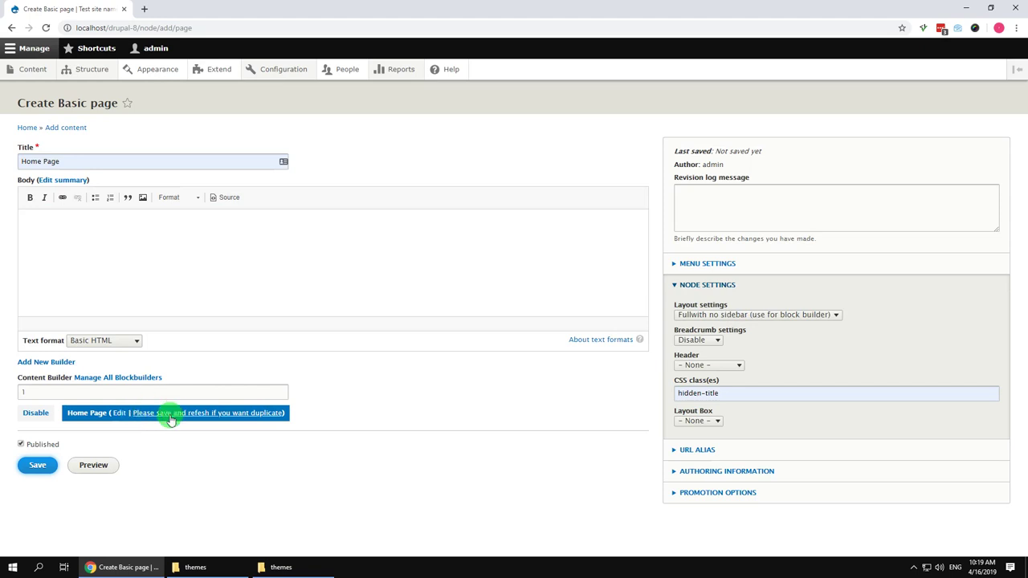
pyautogui.click(32, 465)
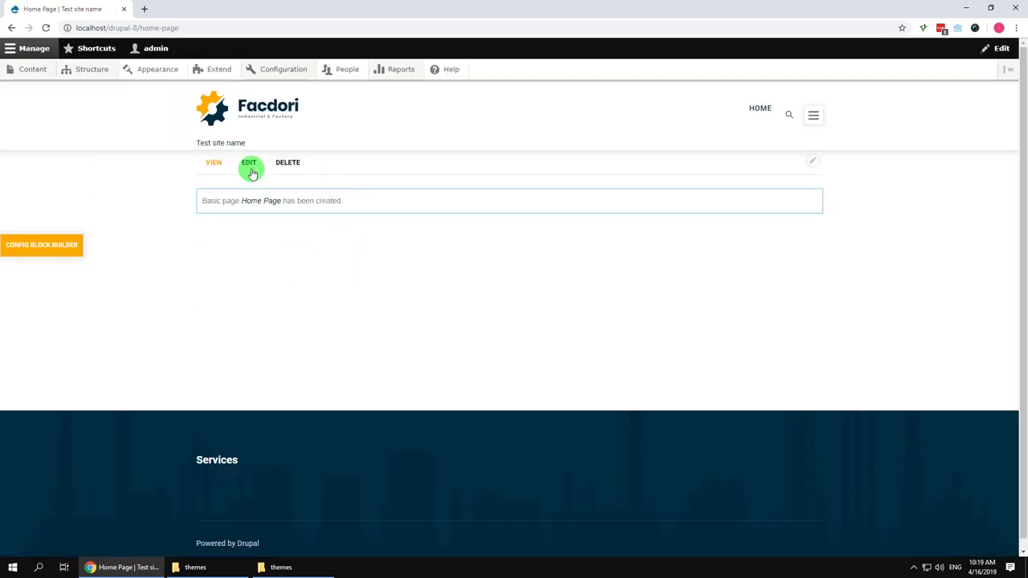
# Reopen the Home Page for editing, and in File Explorer extract files_export_content_builder.zip from the theme package into its own folder
pyautogui.click(251, 169)
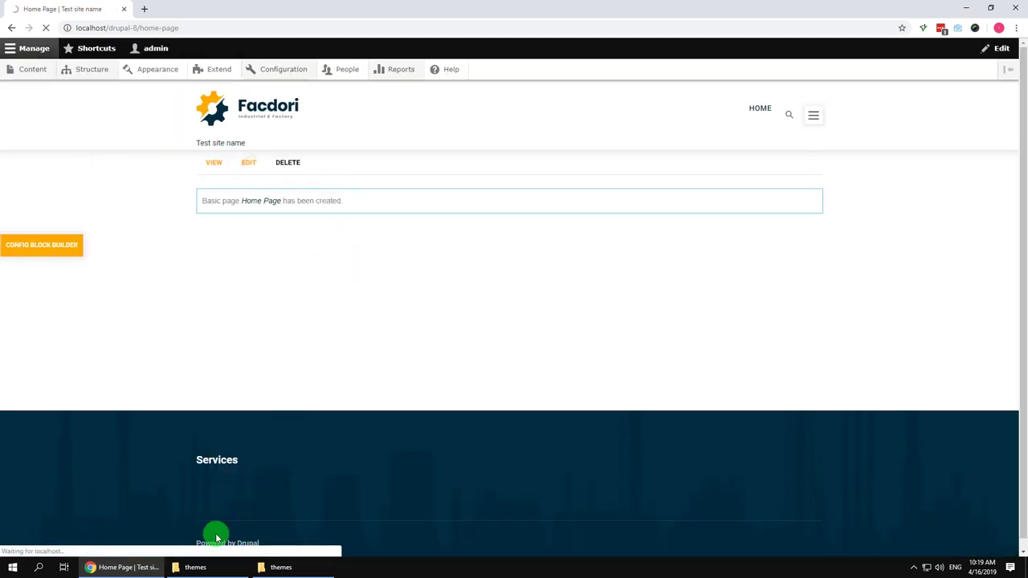
pyautogui.click(201, 568)
pyautogui.click(203, 570)
pyautogui.click(205, 571)
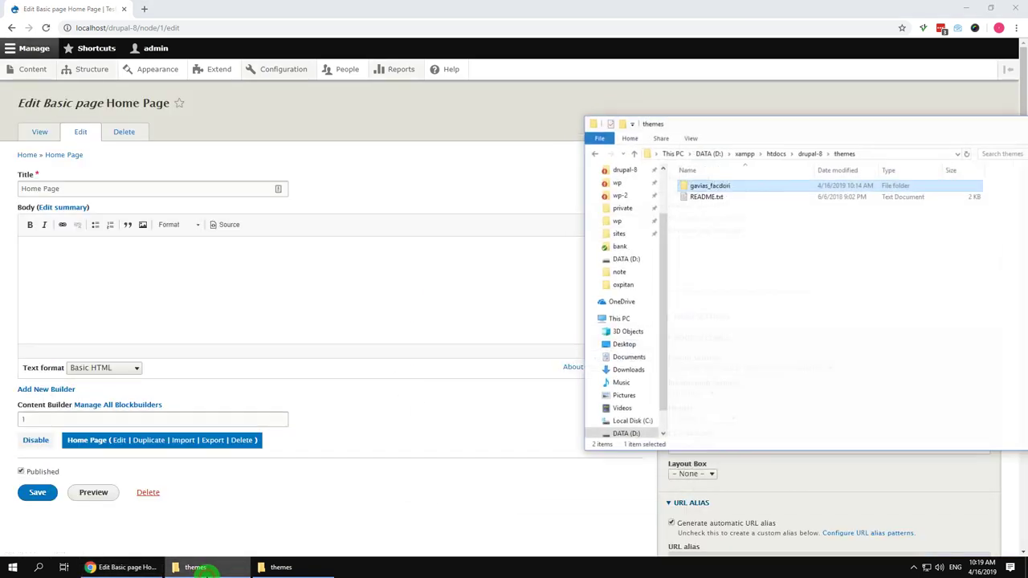
pyautogui.click(195, 567)
pyautogui.click(275, 567)
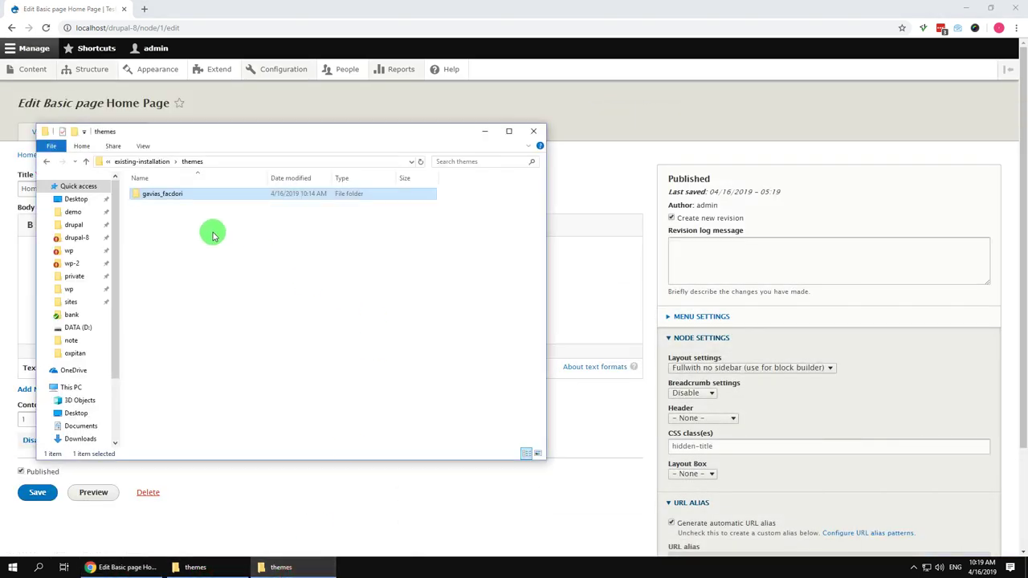
pyautogui.click(142, 162)
pyautogui.click(241, 162)
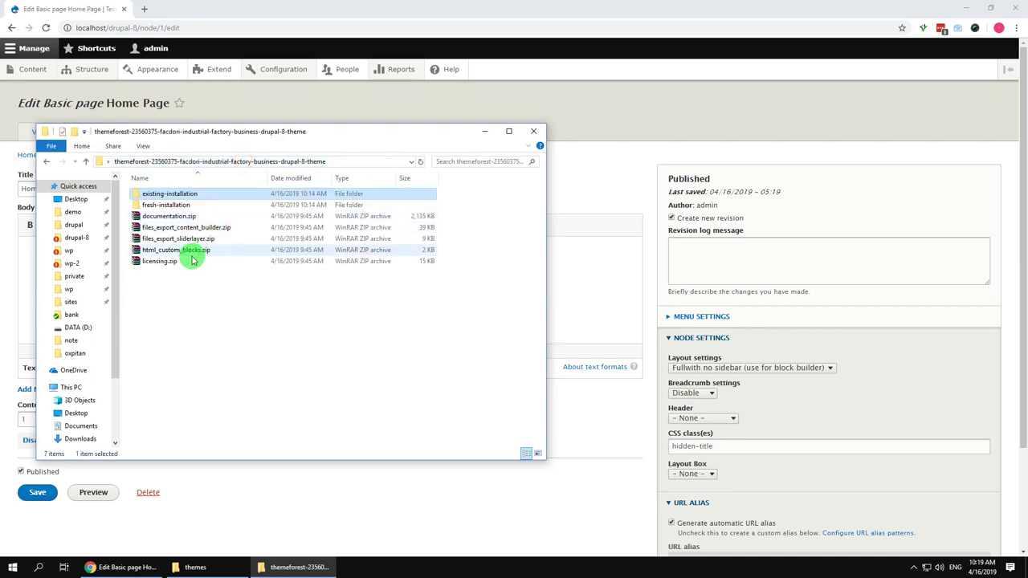
pyautogui.moveTo(236, 131); pyautogui.dragTo(483, 117)
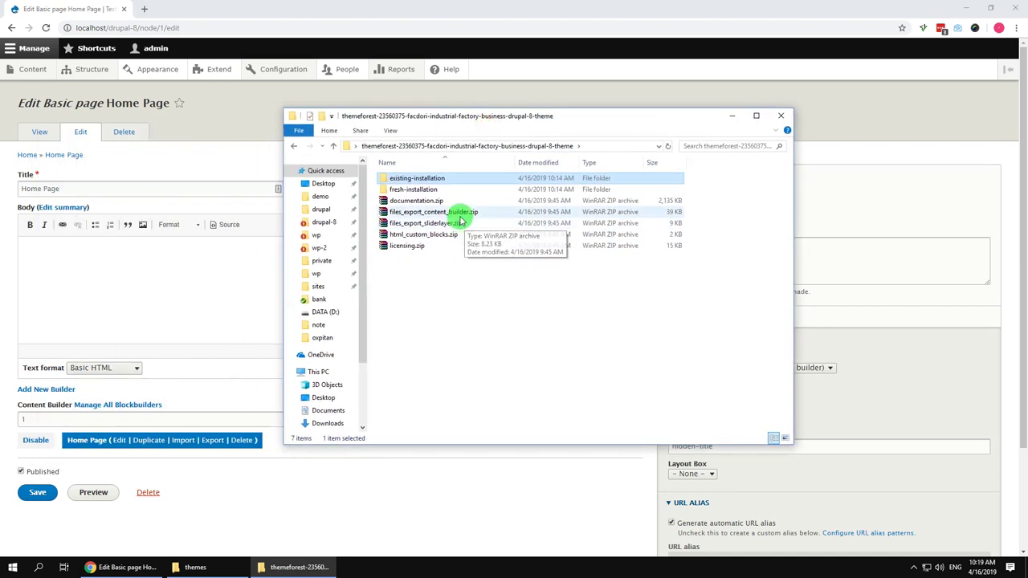
pyautogui.click(460, 215)
pyautogui.rightClick(460, 215)
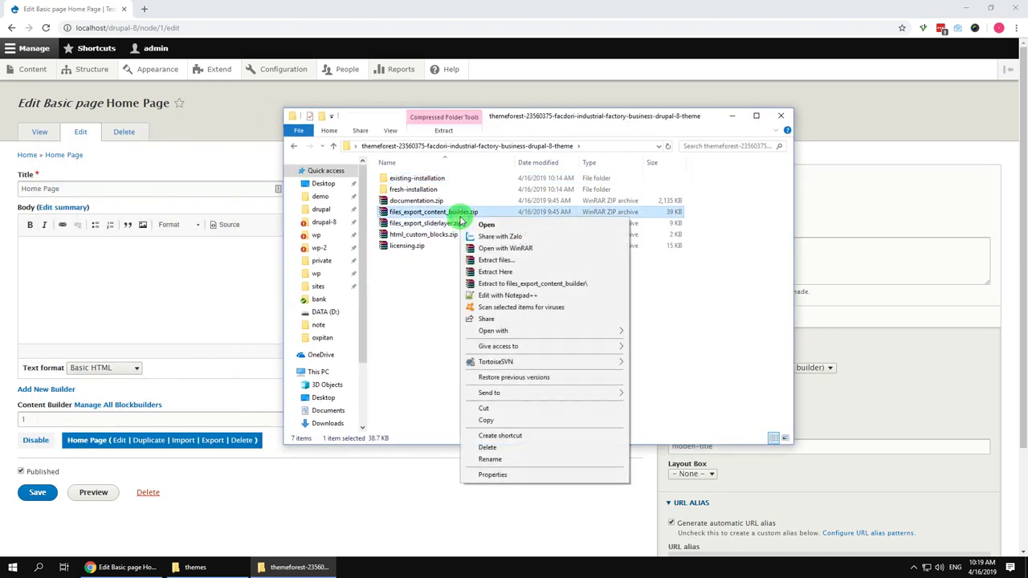
pyautogui.click(506, 286)
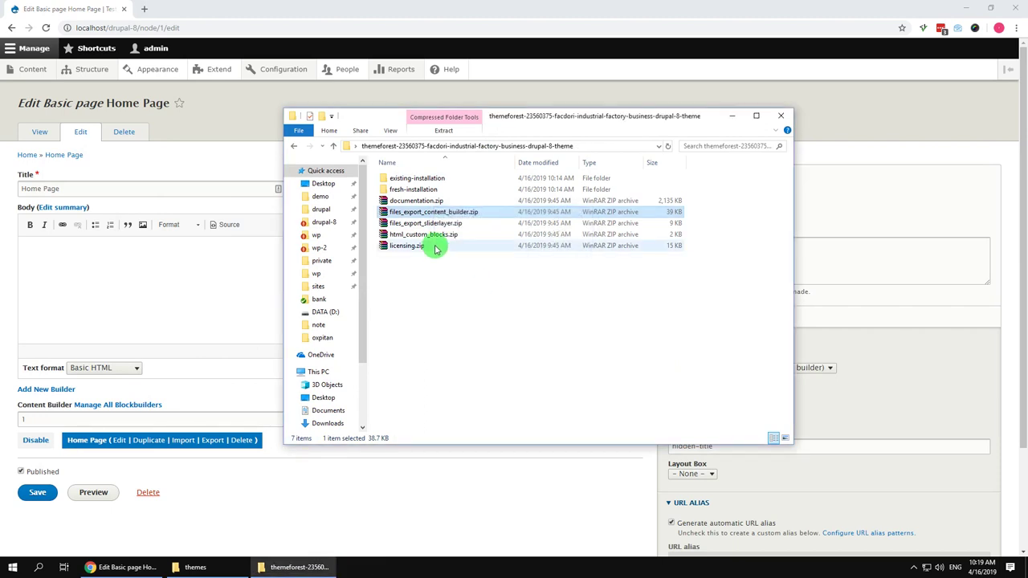
# Import home-1.txt from the extracted files_export_content_builder folder into the Home Page builder and save the page
pyautogui.doubleClick(413, 257)
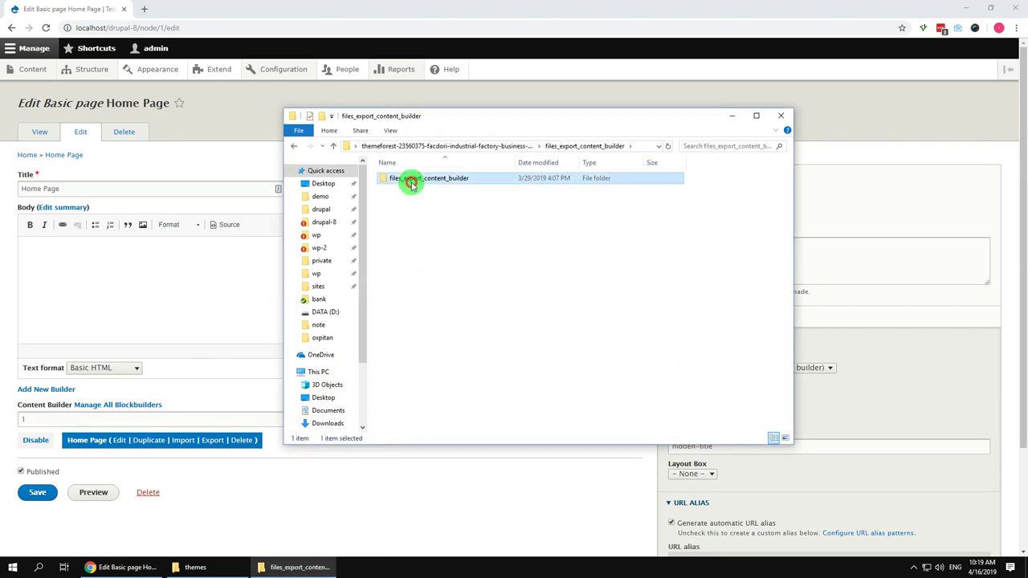
pyautogui.doubleClick(408, 178)
pyautogui.scroll(-2, 426, 369)
pyautogui.click(414, 336)
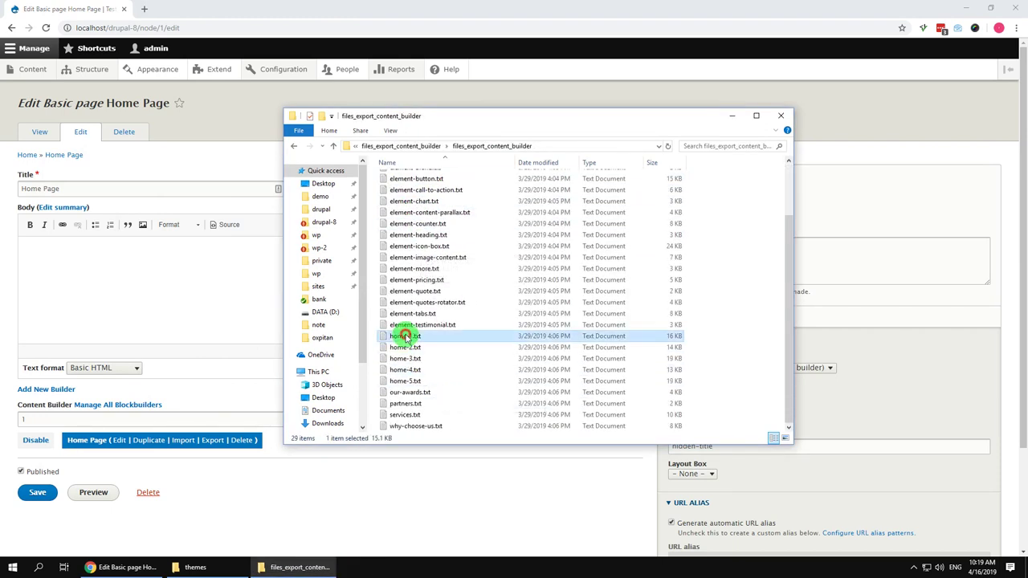
pyautogui.click(182, 442)
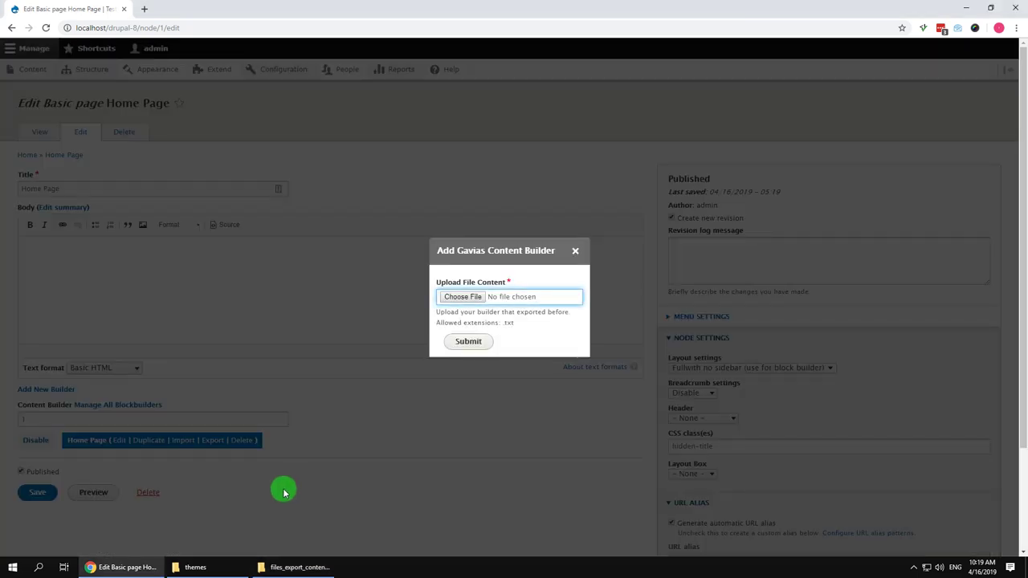
pyautogui.click(298, 567)
pyautogui.moveTo(474, 119); pyautogui.dragTo(713, 145)
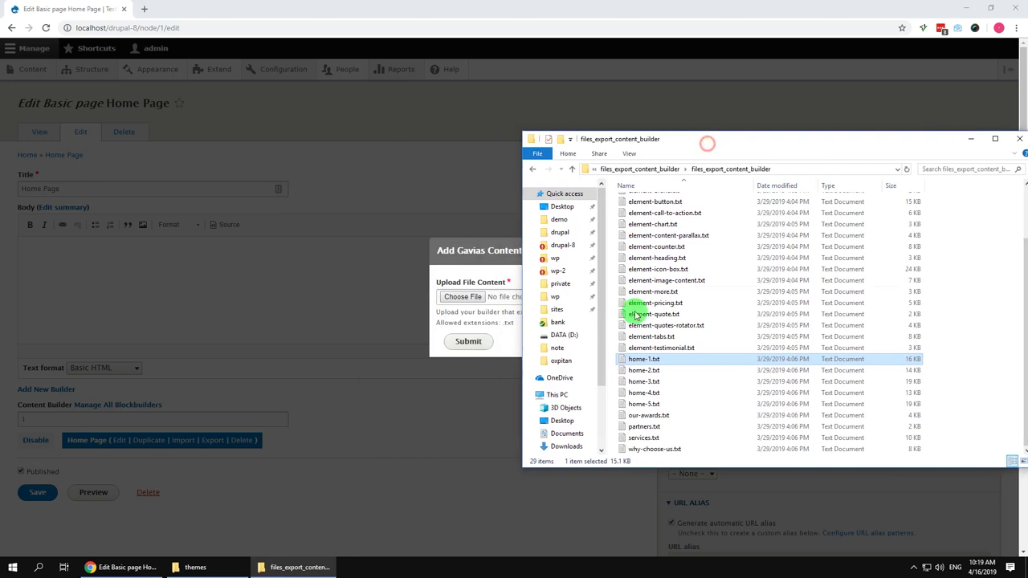
pyautogui.moveTo(638, 358); pyautogui.dragTo(469, 301)
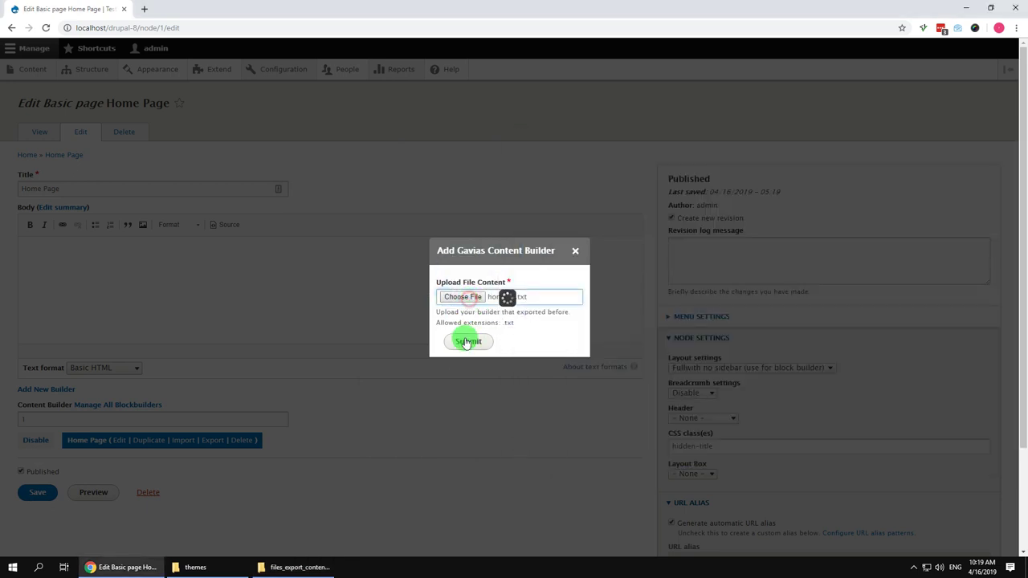
pyautogui.click(469, 345)
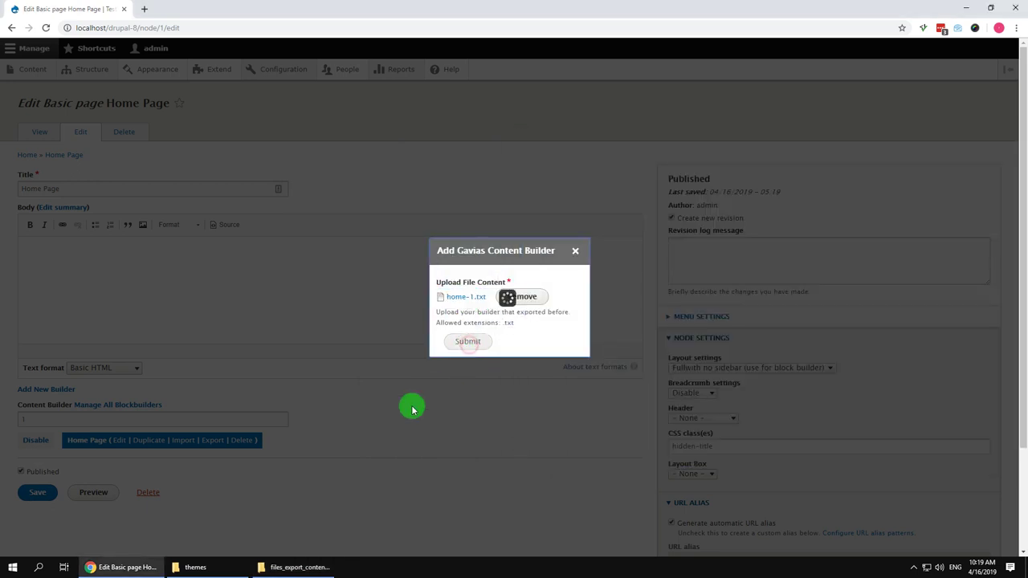
pyautogui.click(33, 494)
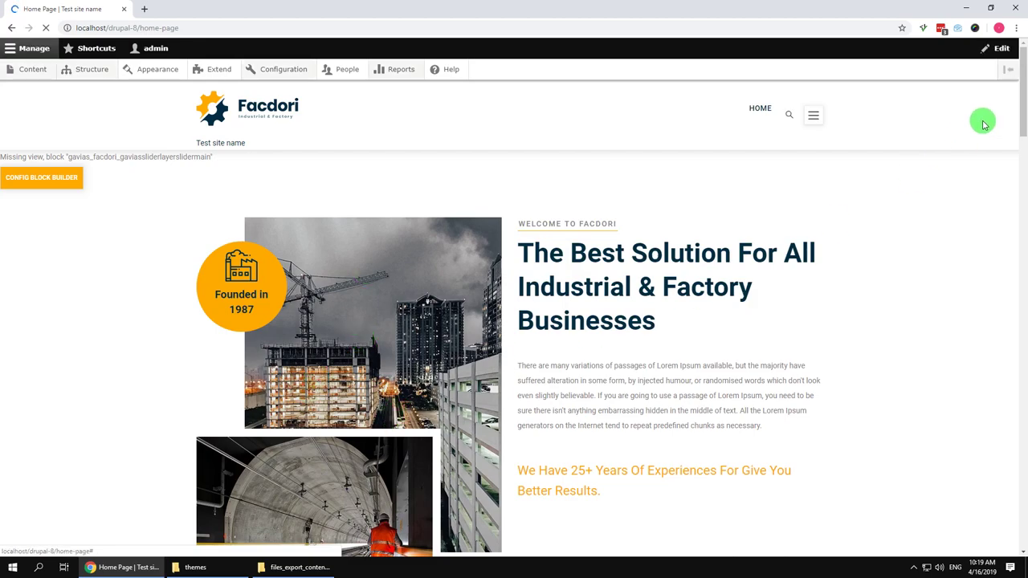
pyautogui.moveTo(1025, 102)
pyautogui.mouseDown()
pyautogui.moveTo(1022, 470)
pyautogui.moveTo(1024, 89)
pyautogui.mouseUp()
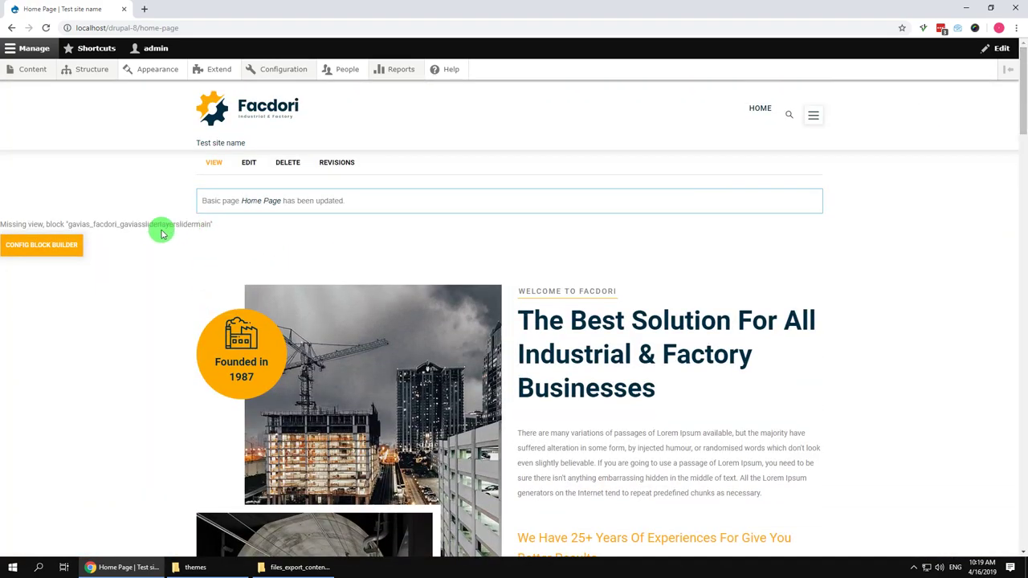
# Create a Gavias Slider Layer group titled "Slider main" and save it
pyautogui.moveTo(96, 76)
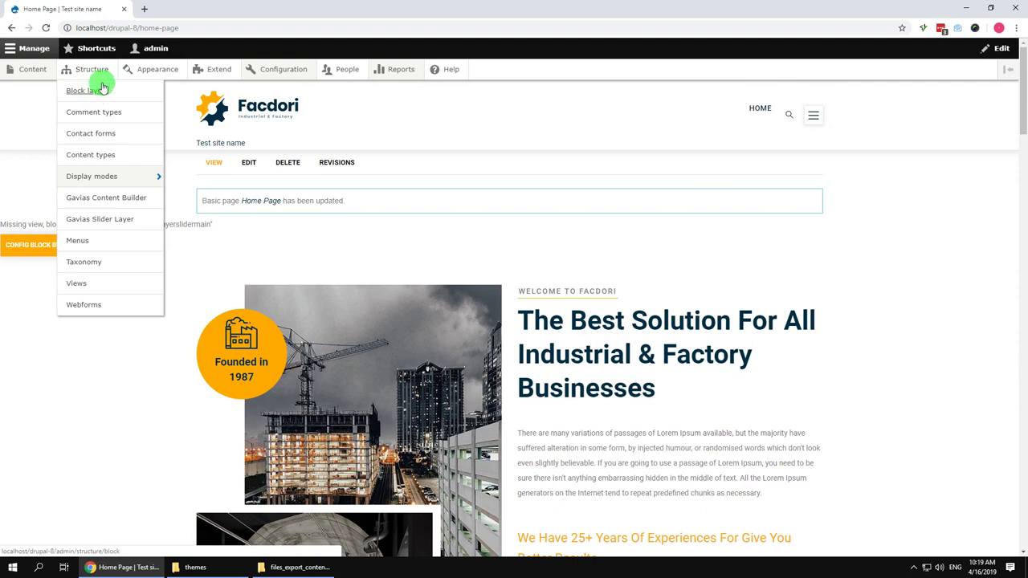
pyautogui.click(107, 216)
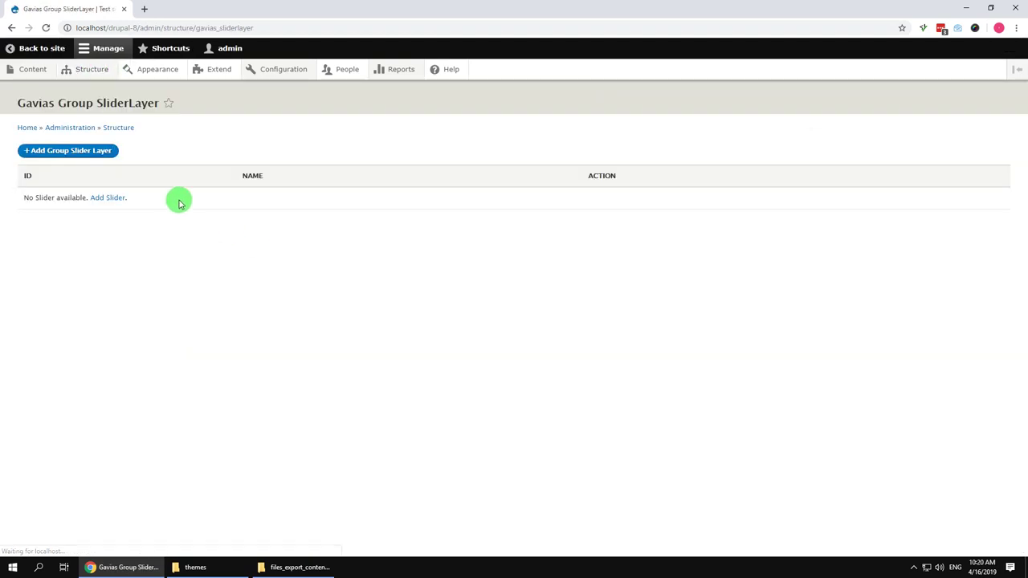
pyautogui.click(108, 199)
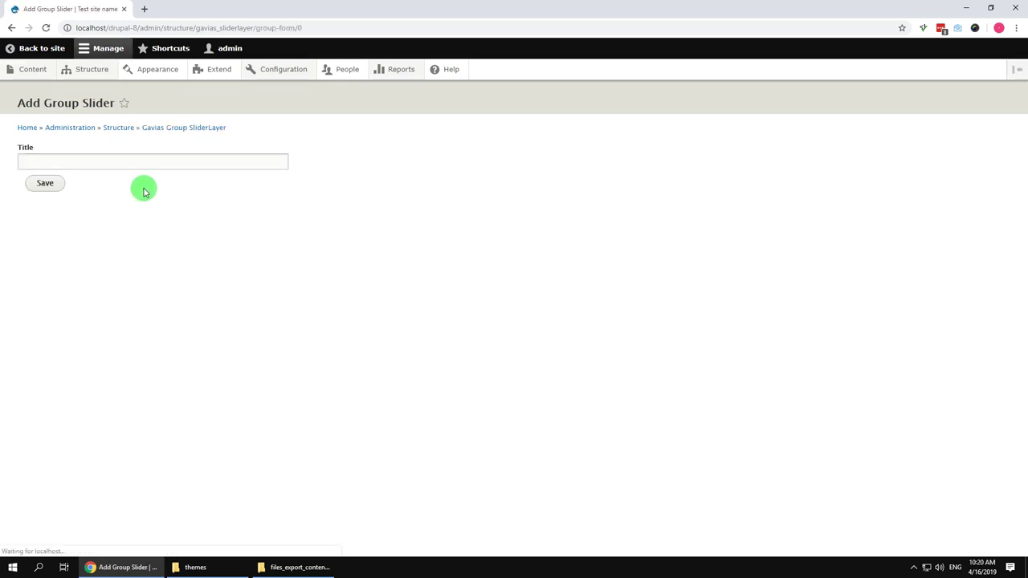
pyautogui.click(136, 164)
pyautogui.click(72, 184)
pyautogui.click(45, 182)
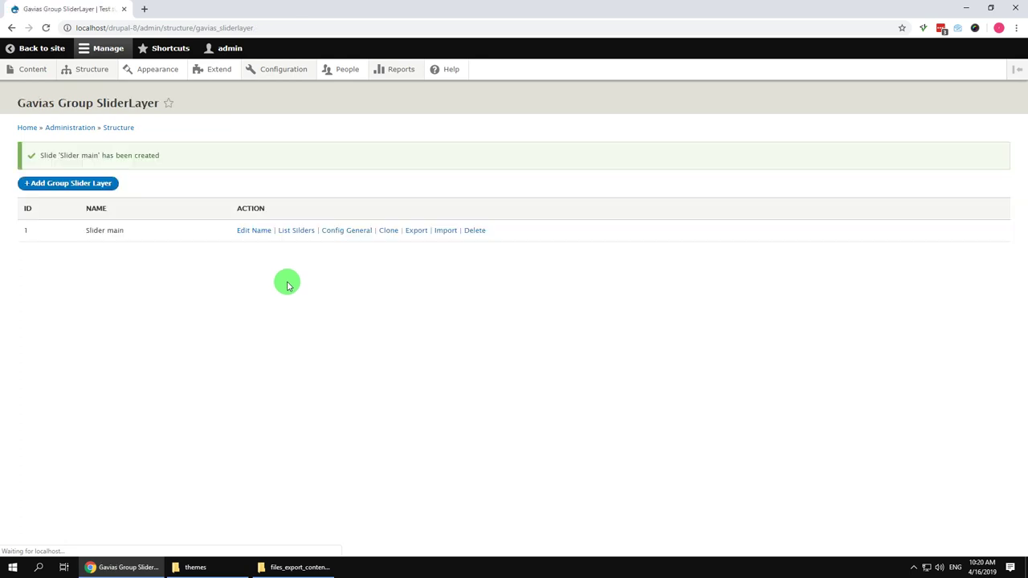
# Open the import form for Slider main, and in File Explorer extract files_export_sliderlayer.zip from the theme package into its own folder
pyautogui.click(445, 233)
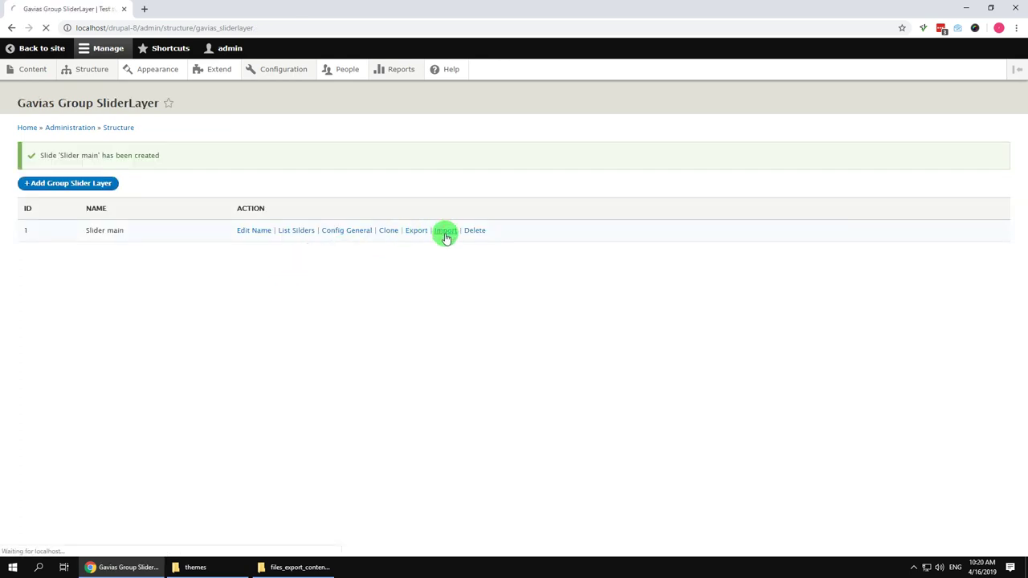
pyautogui.click(236, 570)
pyautogui.click(294, 567)
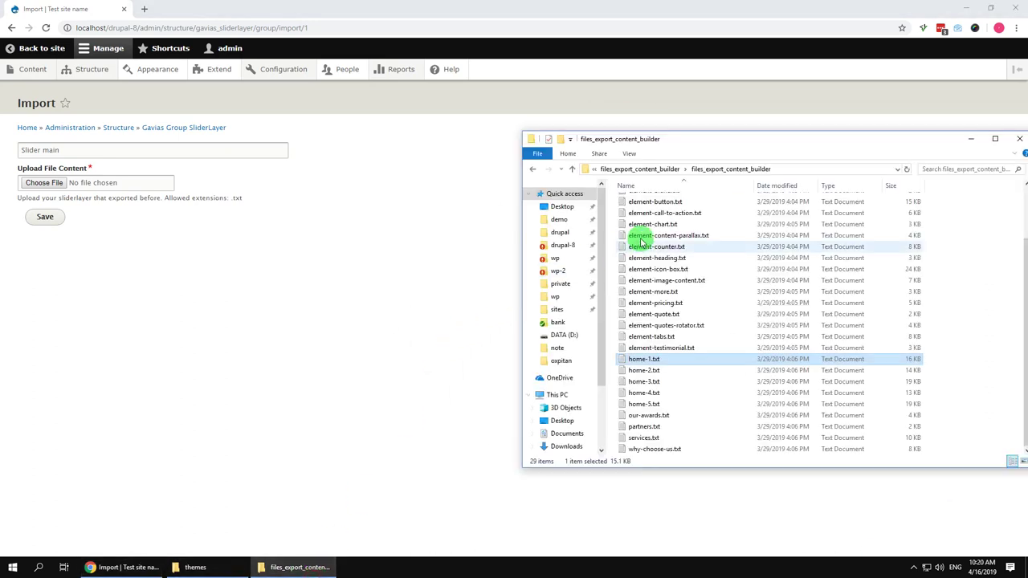
pyautogui.click(659, 170)
pyautogui.click(725, 168)
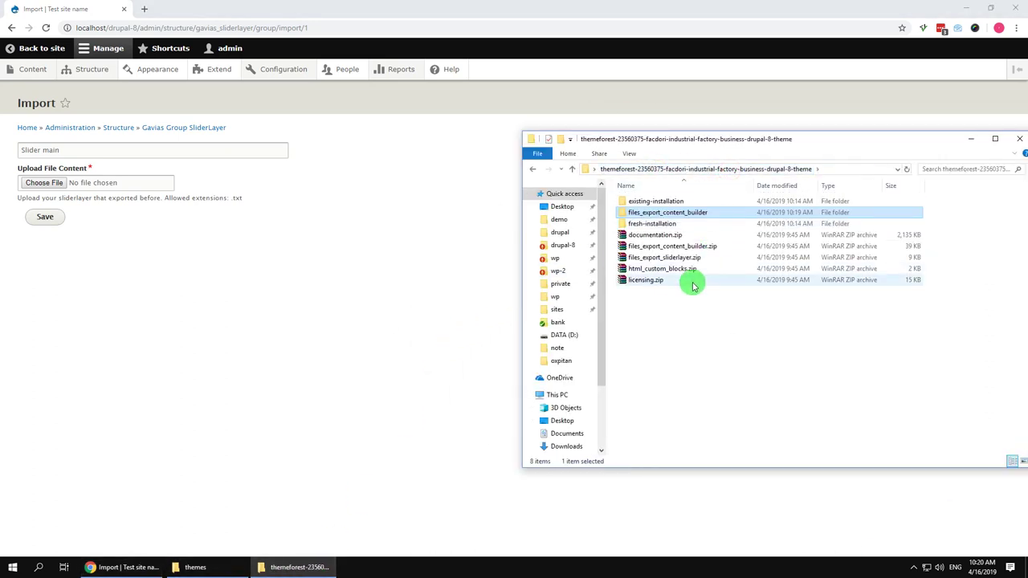
pyautogui.click(665, 258)
pyautogui.rightClick(669, 261)
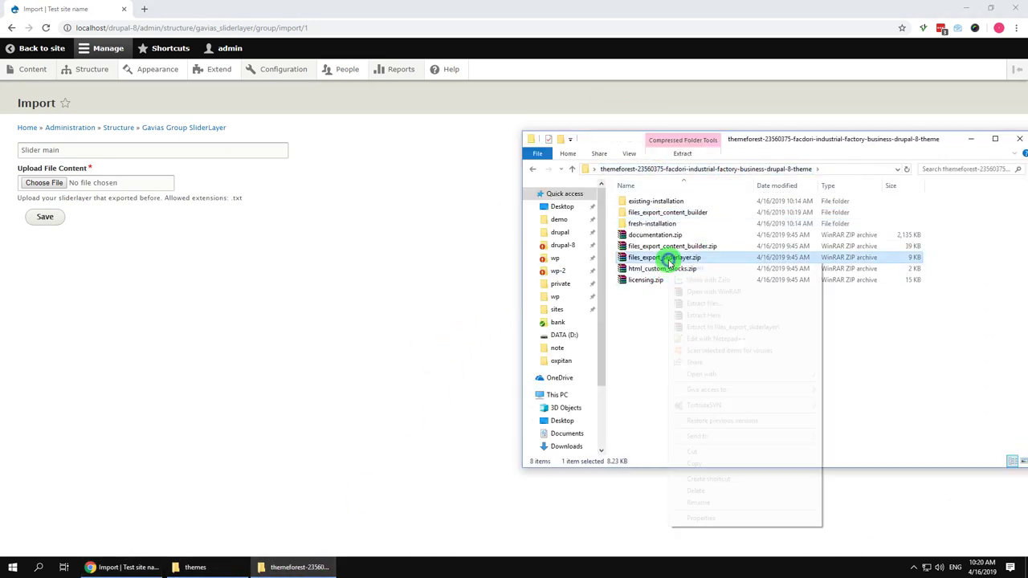
pyautogui.click(716, 327)
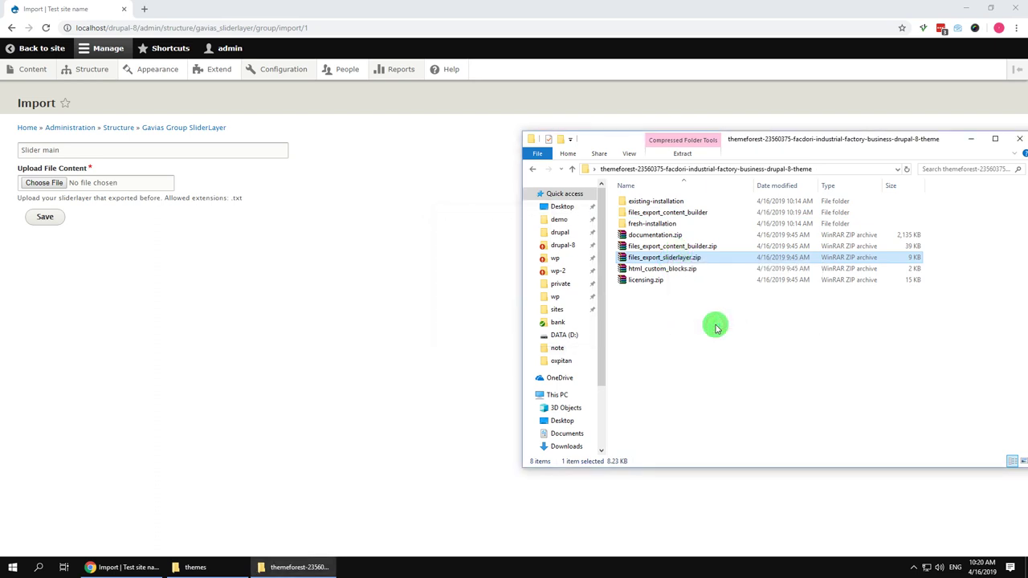
# Upload slider-main.txt from the extracted files_export_sliderlayer folder as the import file for Slider main and save
pyautogui.doubleClick(659, 224)
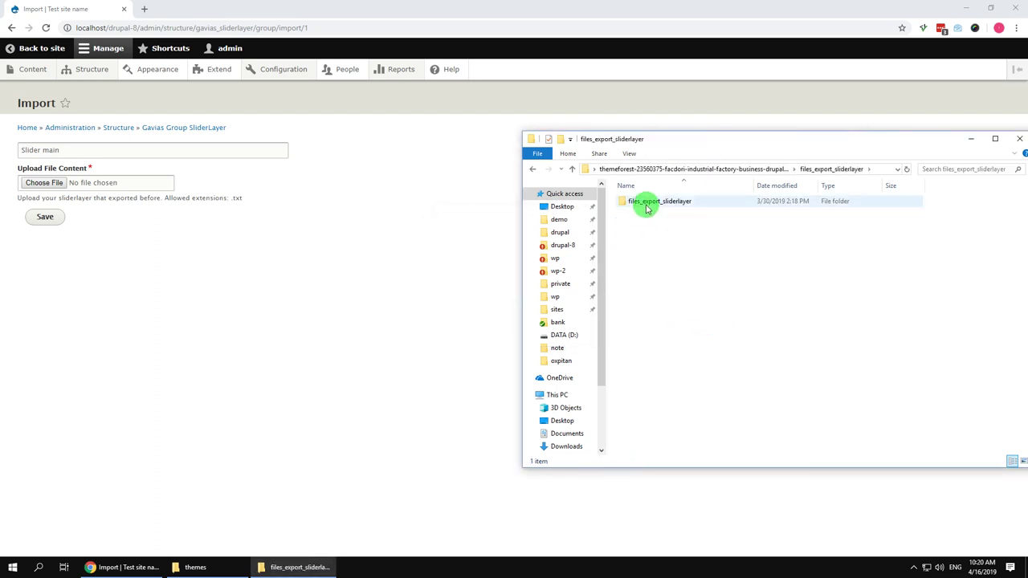
pyautogui.doubleClick(647, 202)
pyautogui.moveTo(647, 207); pyautogui.dragTo(58, 181)
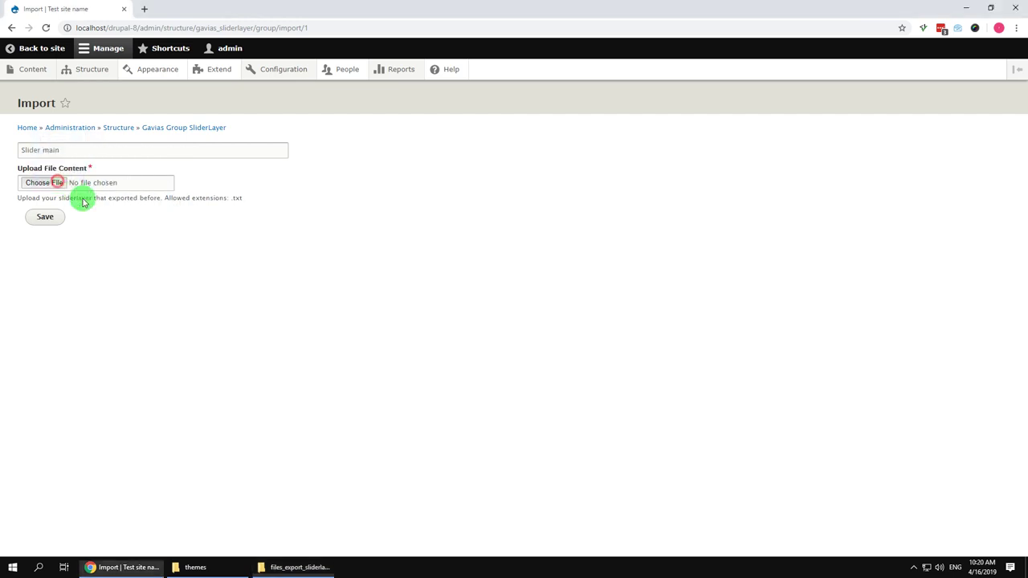
pyautogui.click(48, 221)
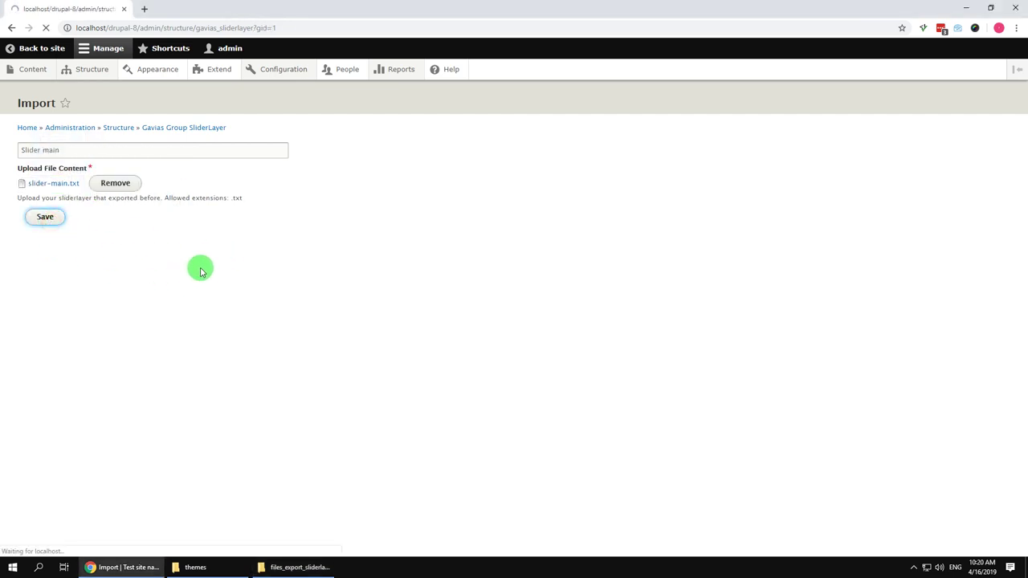
# In the block layout, place the Gavias SliderLayer – Slider main block in the Other region and save it
pyautogui.moveTo(110, 69)
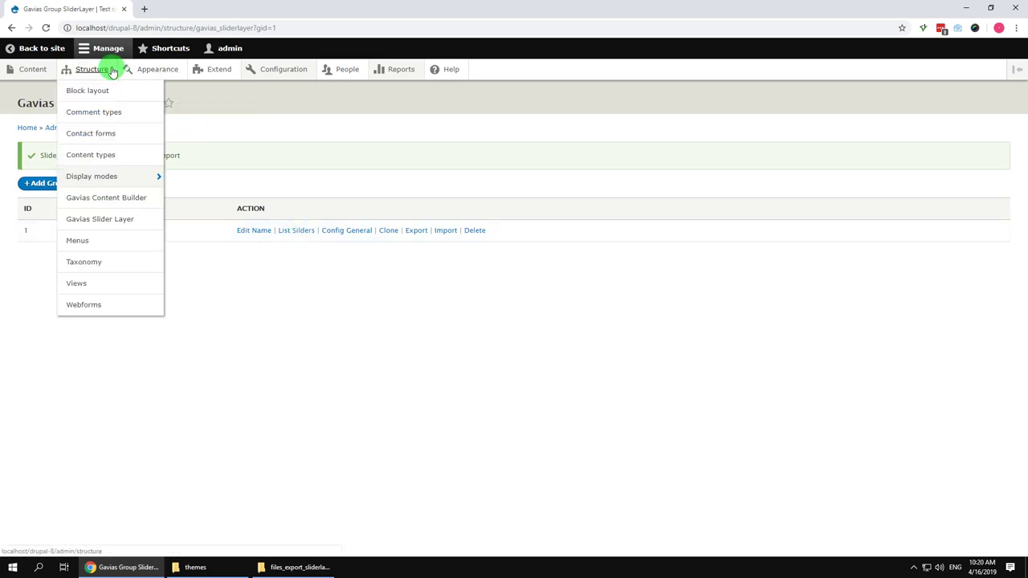
pyautogui.click(106, 93)
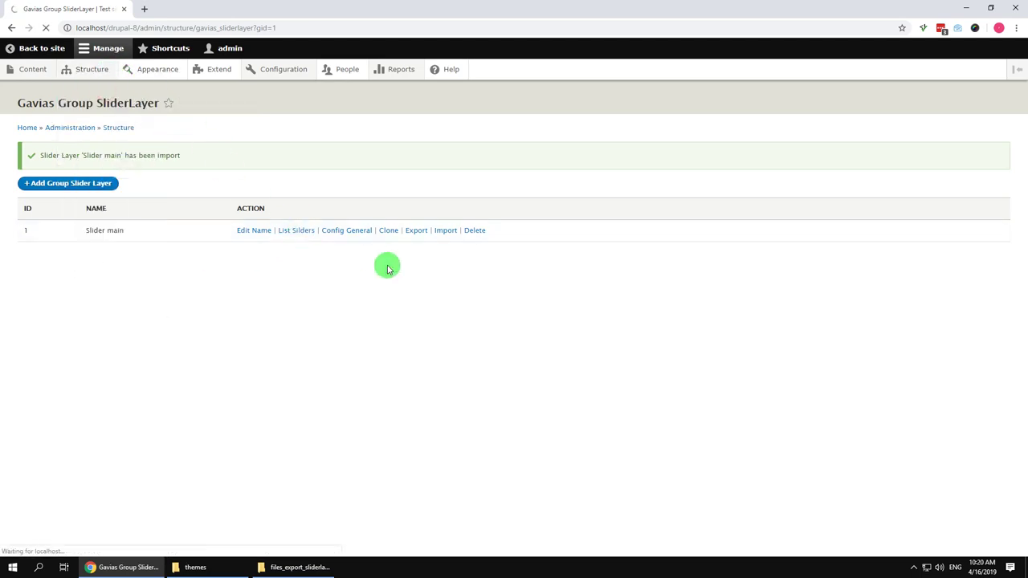
pyautogui.scroll(-15, 444, 329)
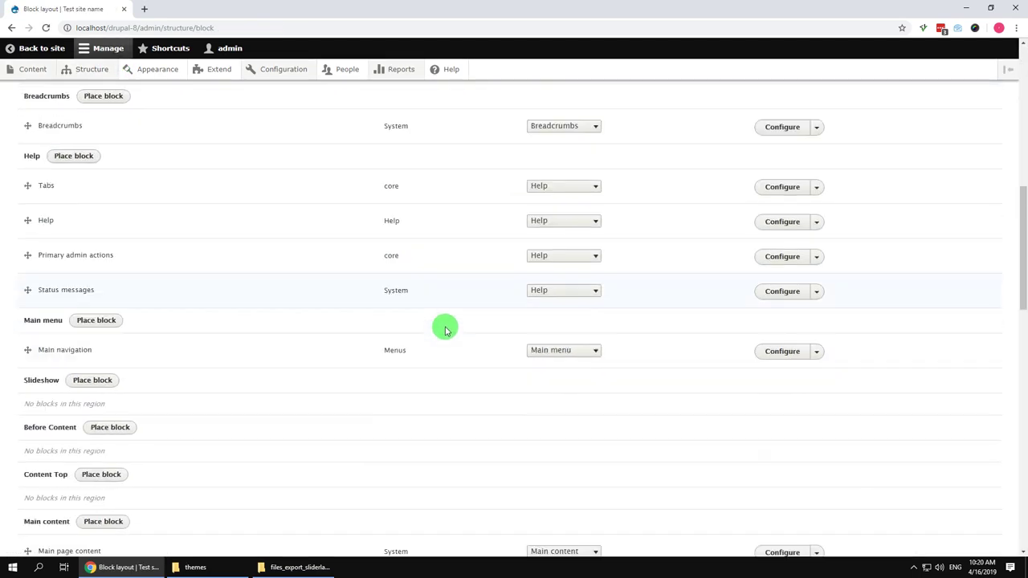
pyautogui.scroll(-5, 447, 329)
pyautogui.click(78, 330)
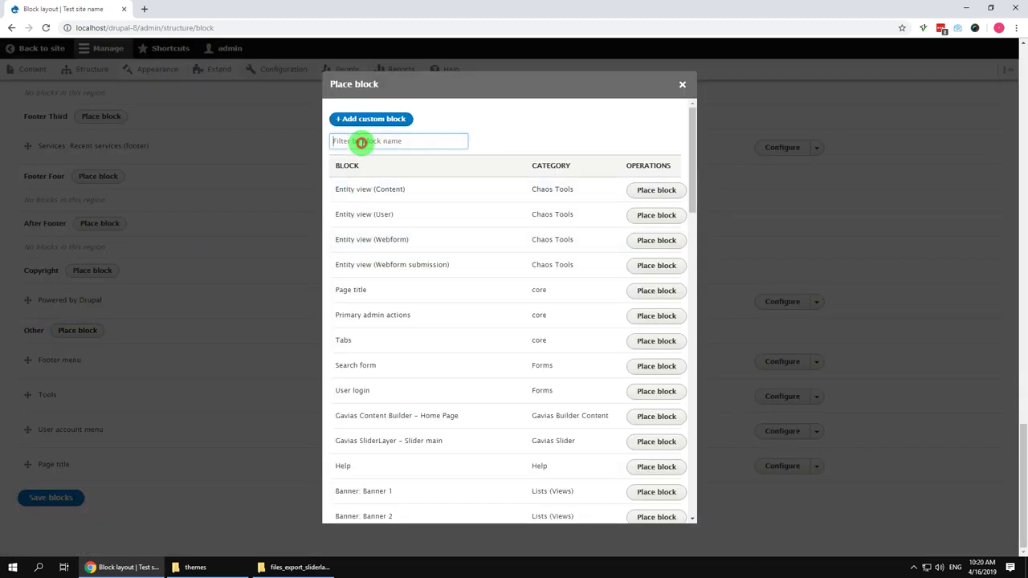
pyautogui.write('slid')
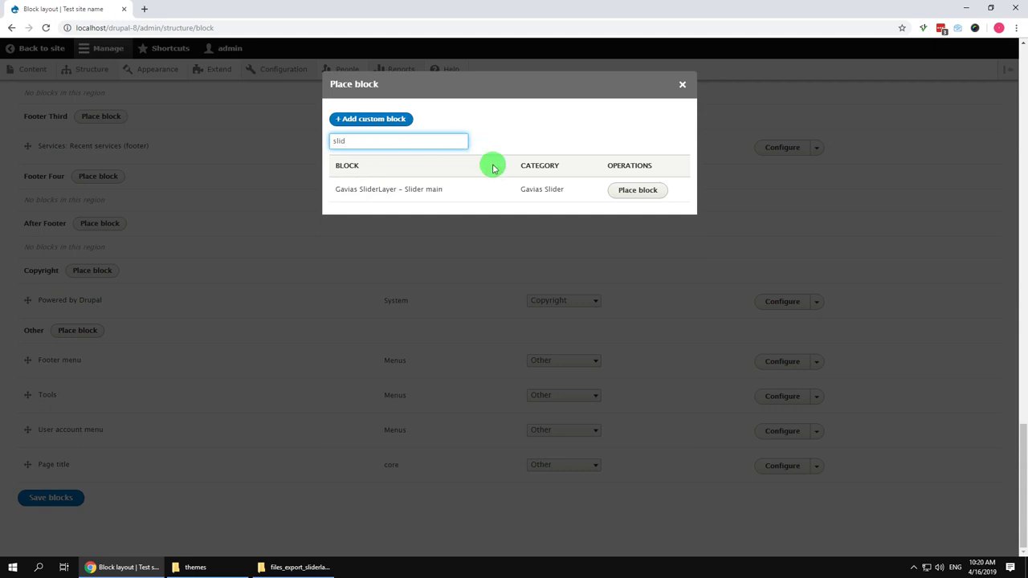
pyautogui.click(623, 192)
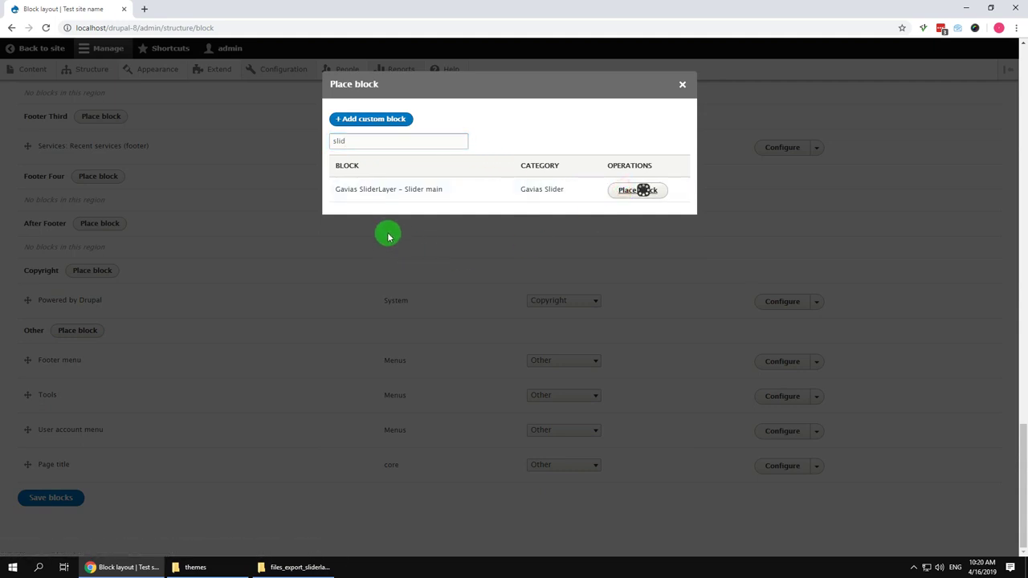
pyautogui.click(367, 188)
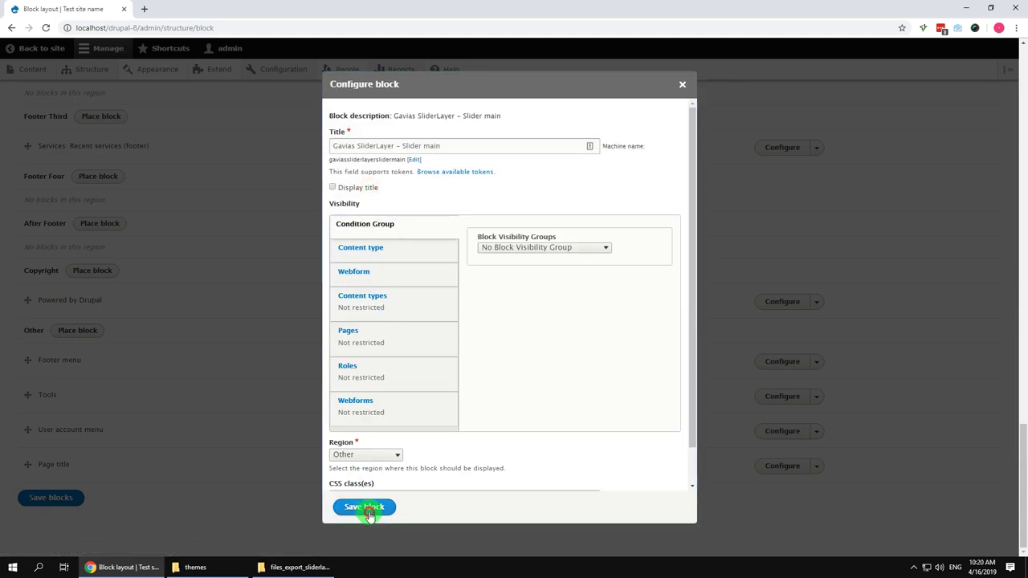
pyautogui.click(366, 509)
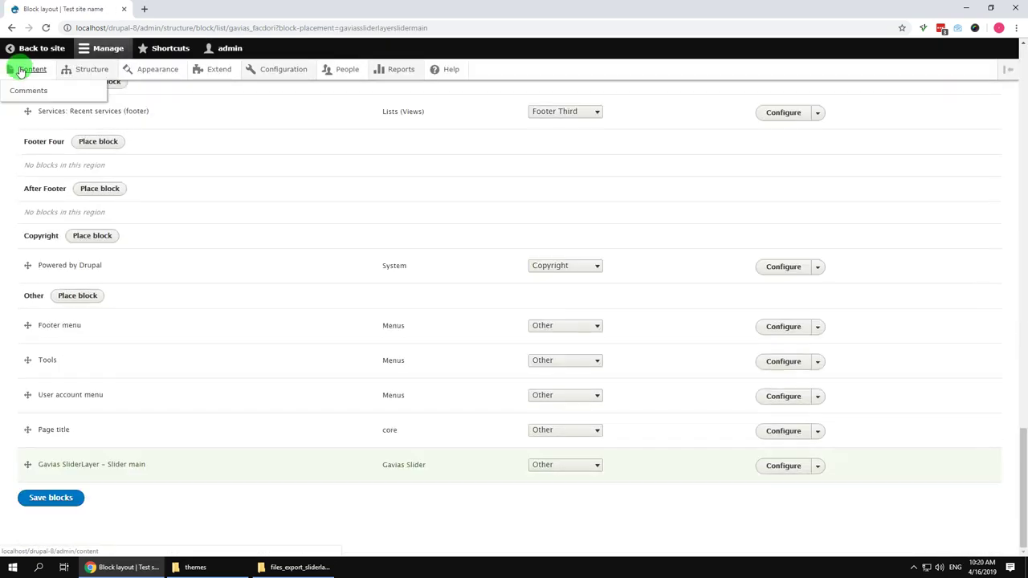
# In the Home Page builder, assign the Gavias SliderLayer – Slider main block to the Slider row's Drupal Block element and save the configuration
pyautogui.click(22, 73)
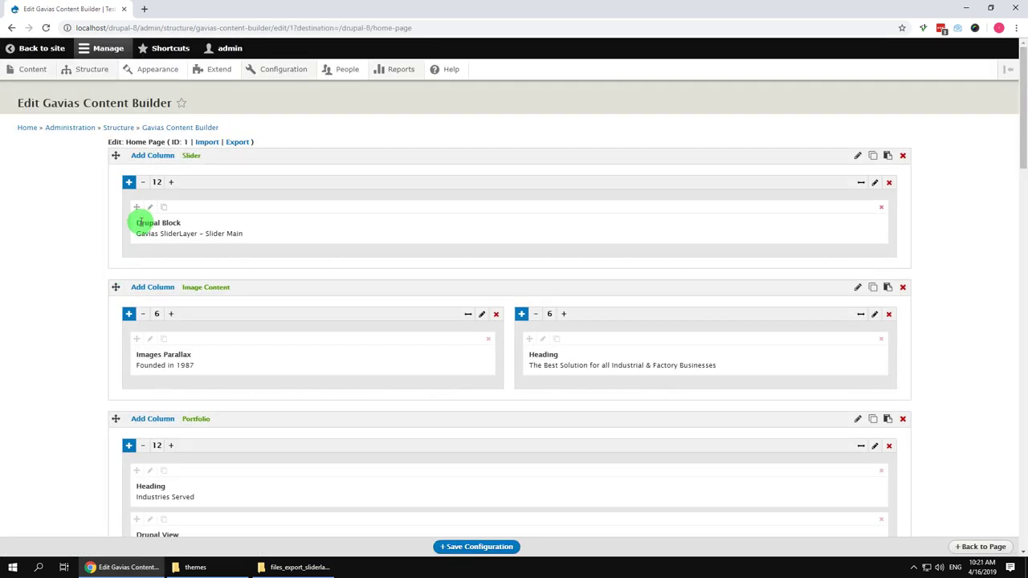
pyautogui.click(148, 208)
pyautogui.click(266, 197)
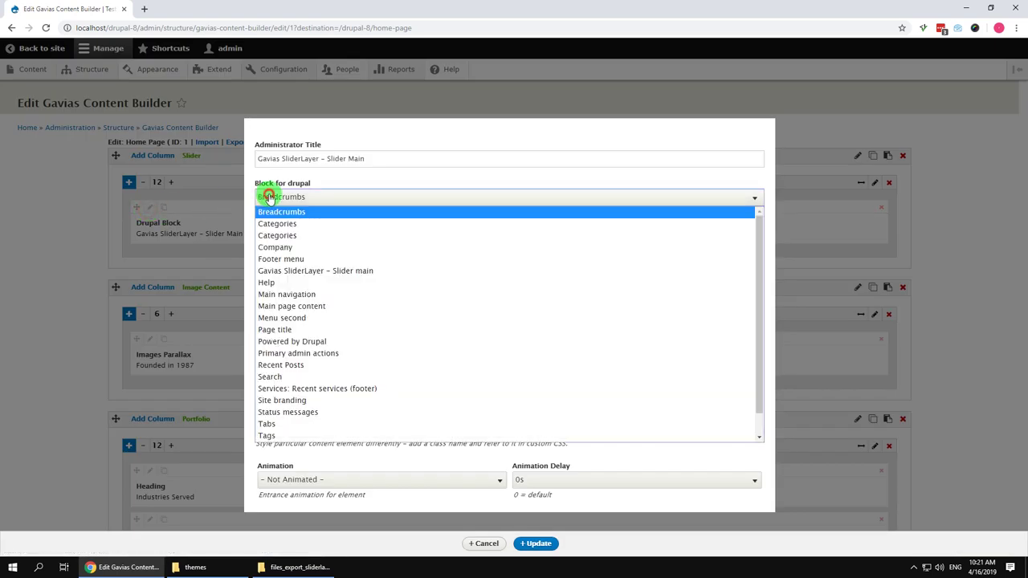
pyautogui.click(297, 270)
pyautogui.click(536, 543)
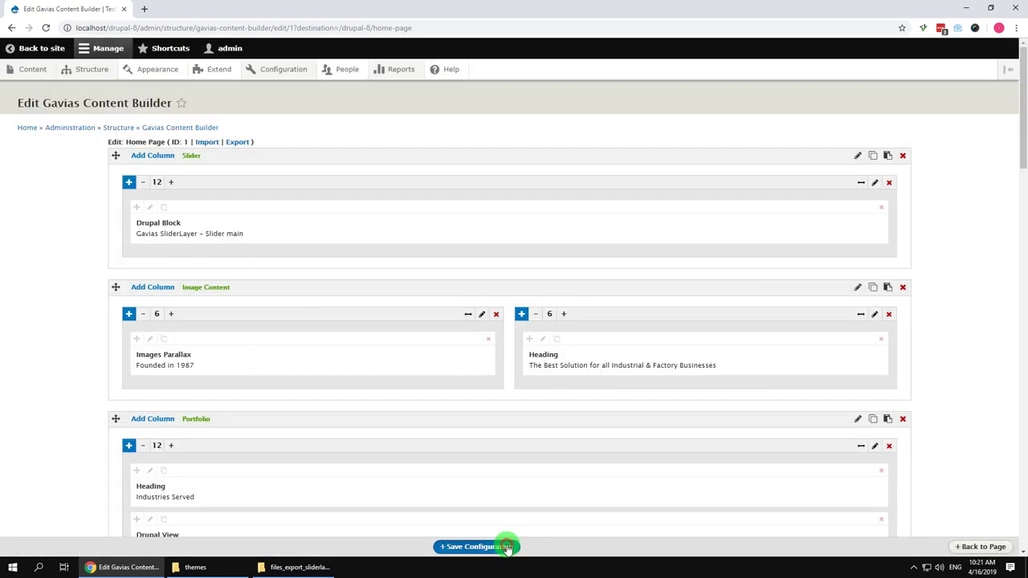
pyautogui.click(498, 547)
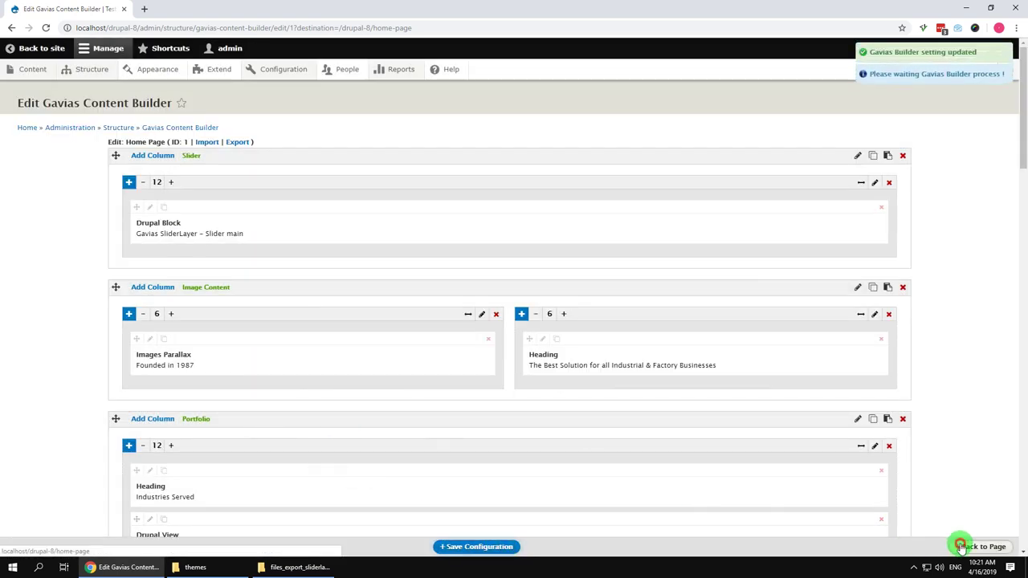
# Copy the home page's path, set the default front page to /home-page in the basic site settings, save and return to the site
pyautogui.click(963, 546)
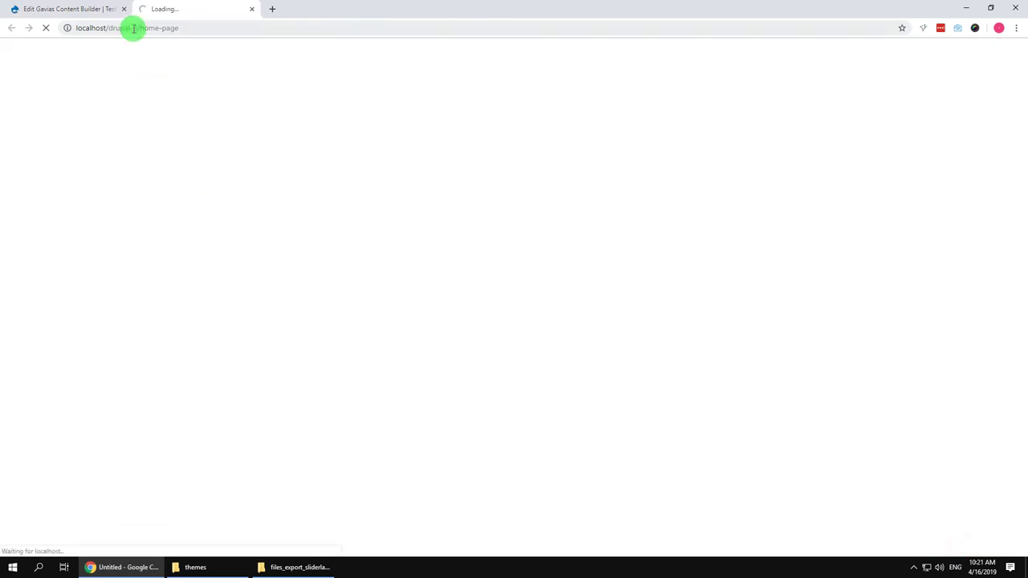
pyautogui.moveTo(133, 28); pyautogui.dragTo(207, 24)
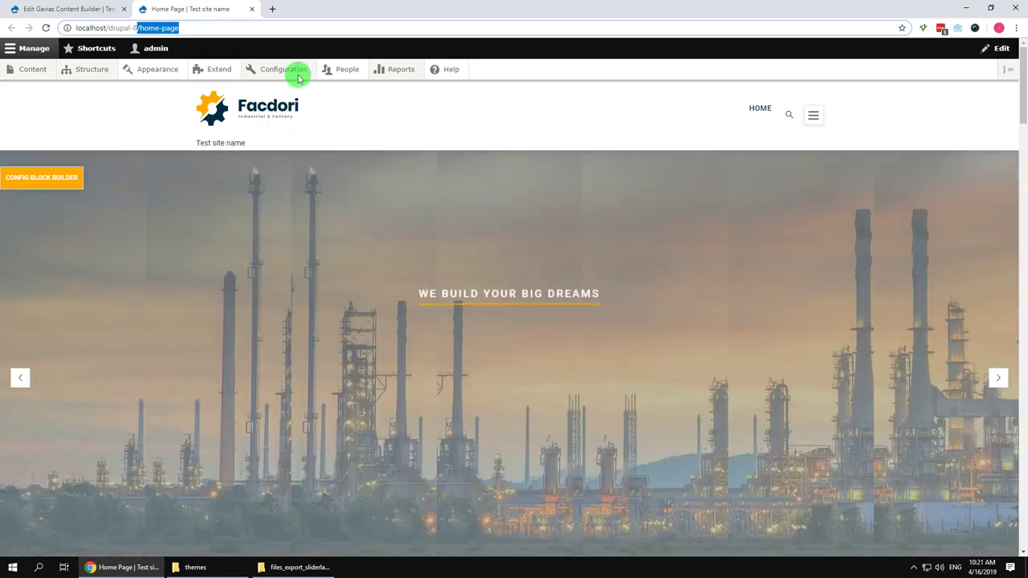
pyautogui.moveTo(299, 74)
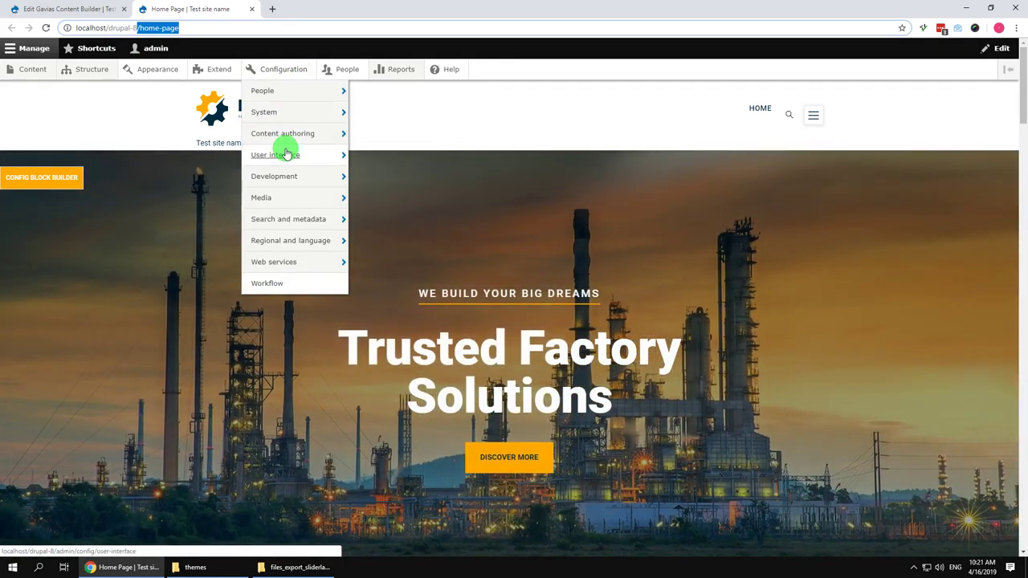
pyautogui.moveTo(287, 113)
pyautogui.click(388, 114)
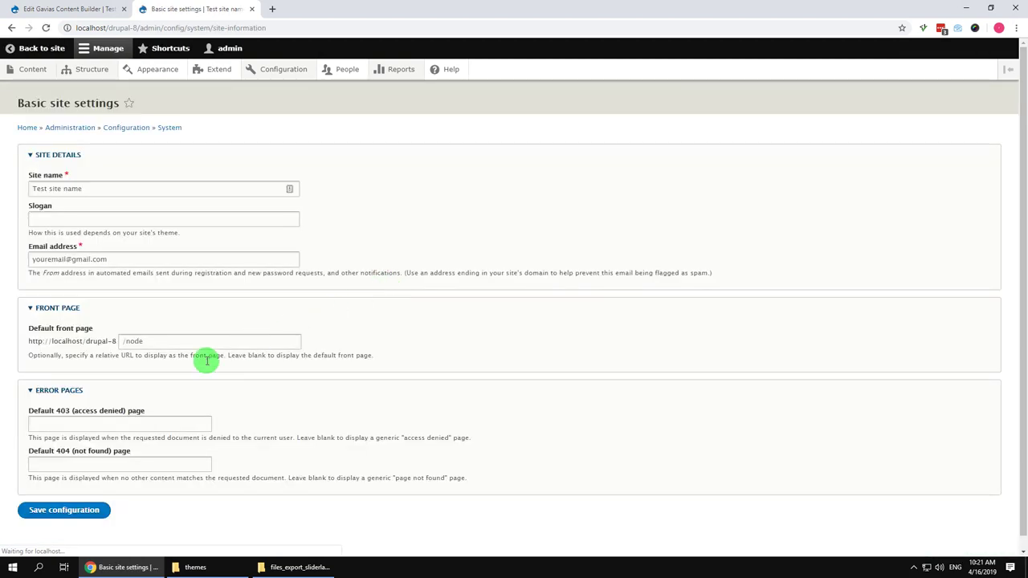
pyautogui.click(121, 341)
pyautogui.click(140, 363)
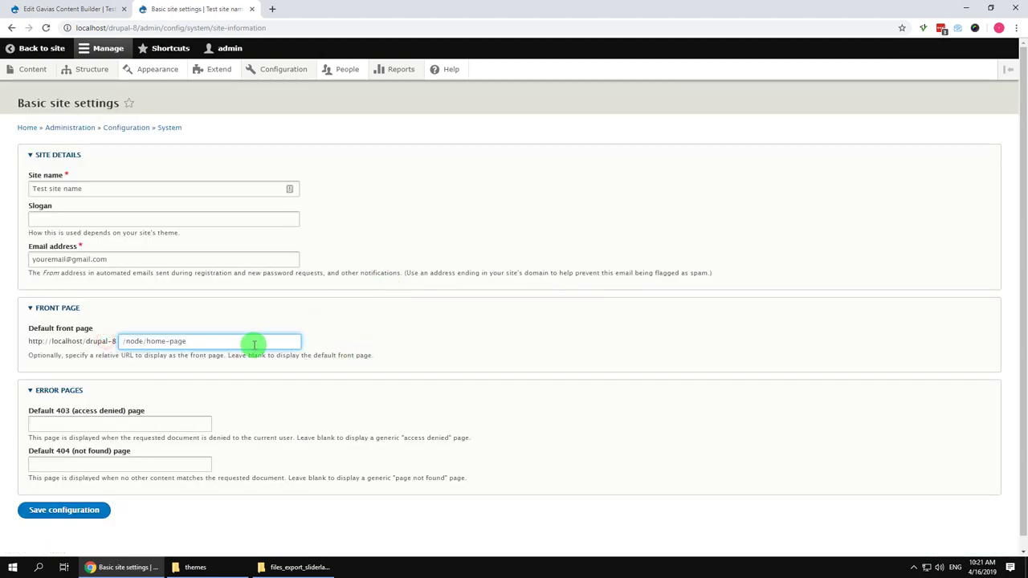
pyautogui.click(384, 325)
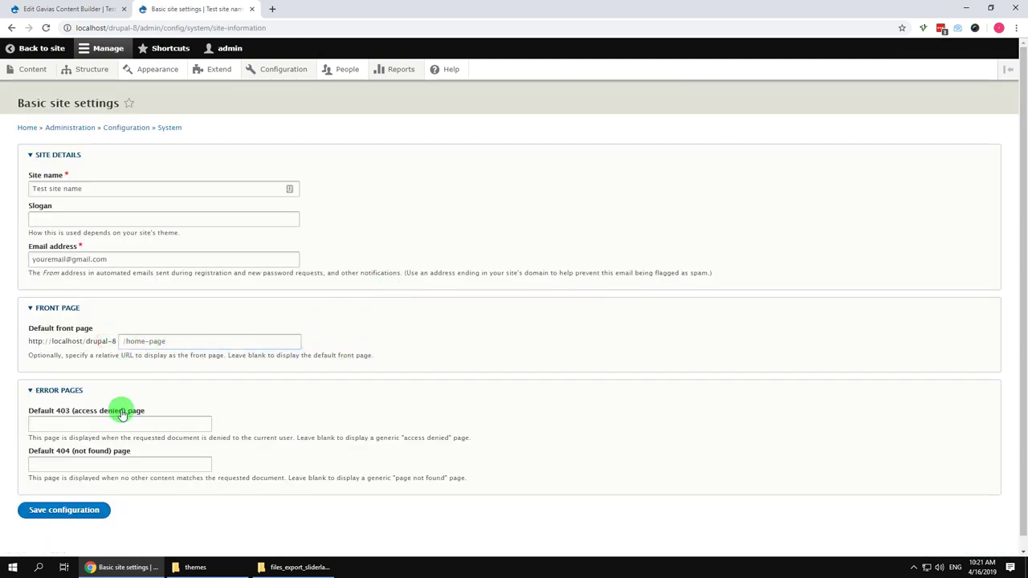
pyautogui.click(70, 508)
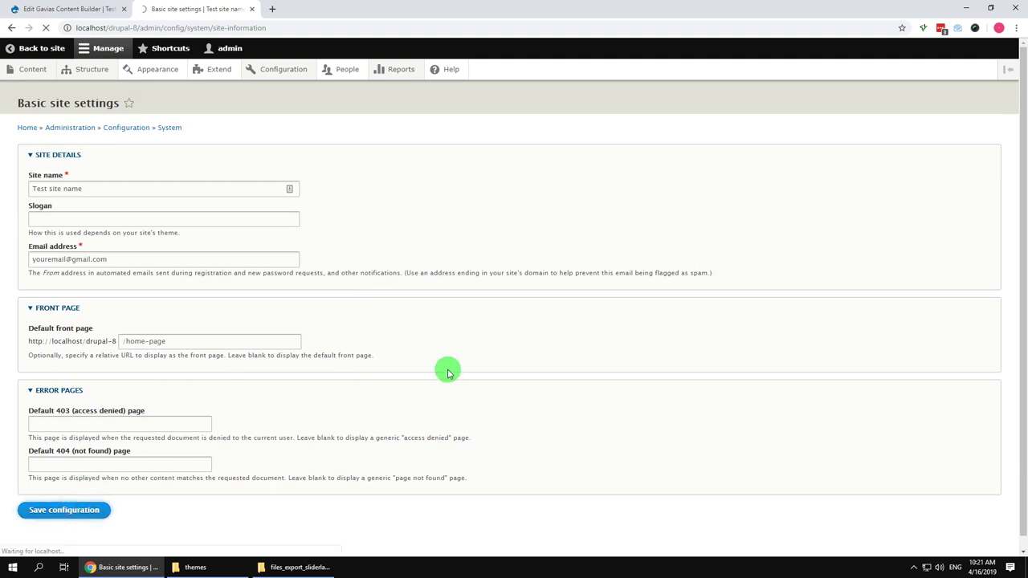
pyautogui.click(44, 48)
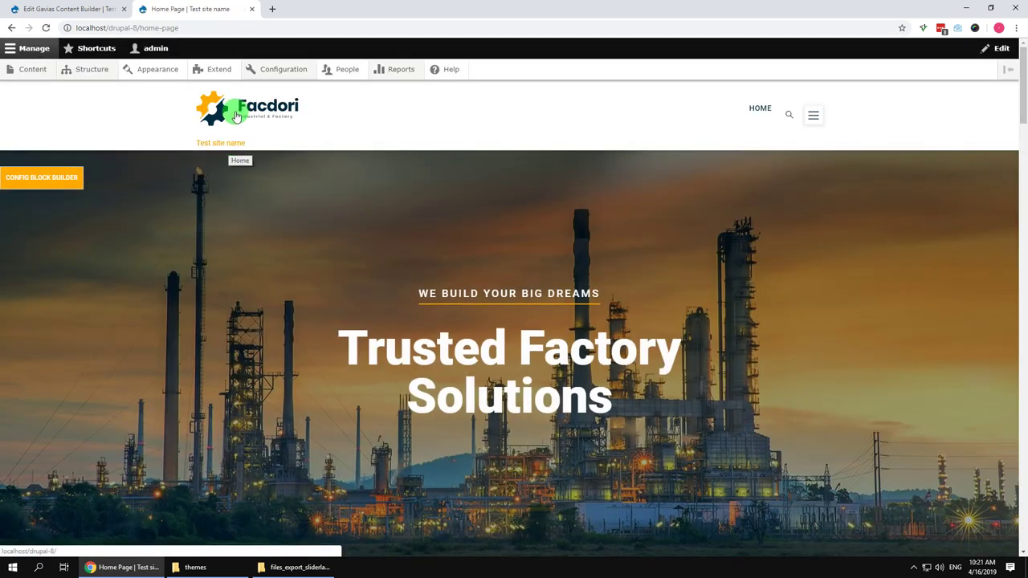
# Turn off the site name and site slogan in the Site branding block's settings and save the block
pyautogui.moveTo(102, 74)
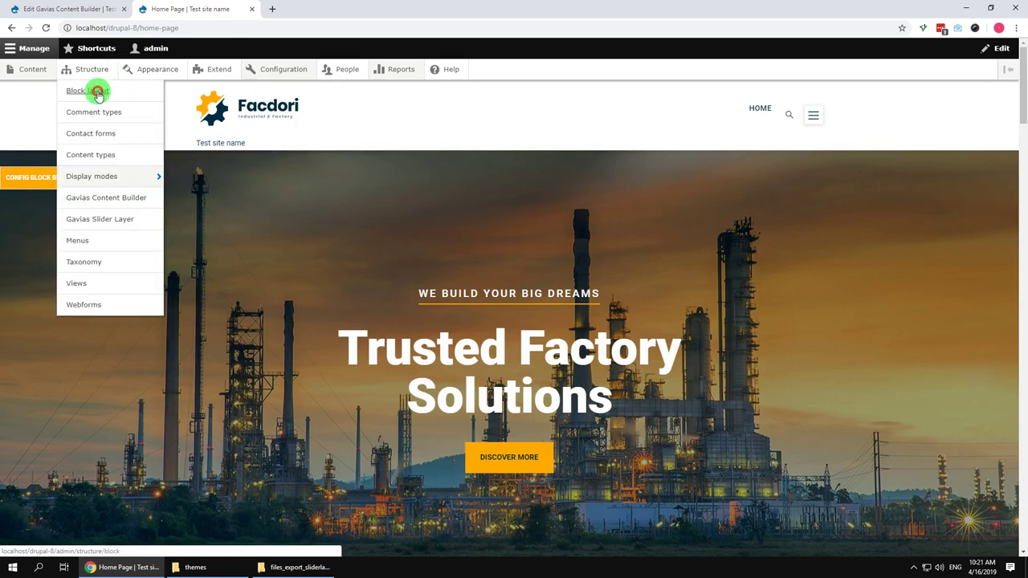
pyautogui.click(97, 93)
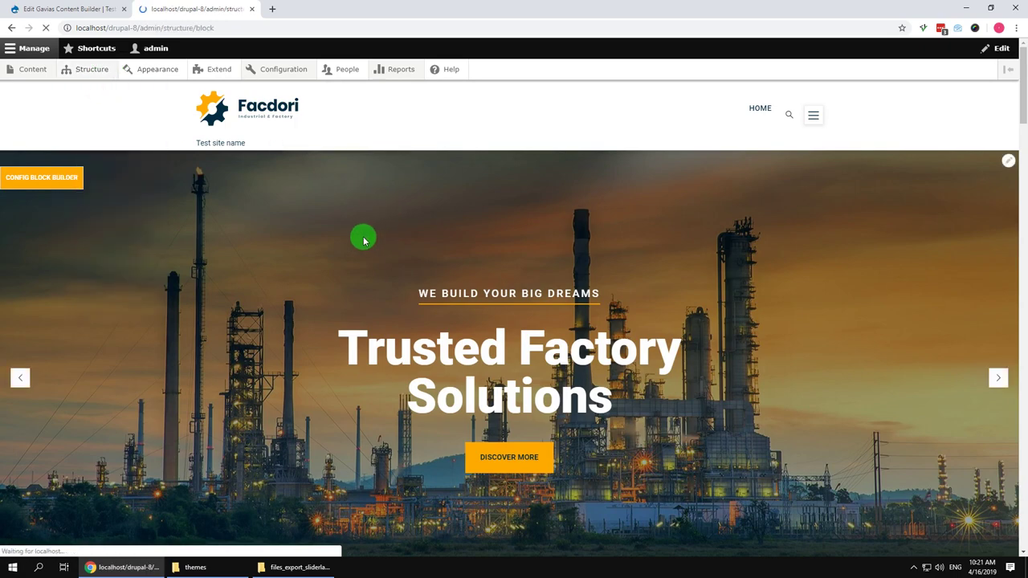
pyautogui.scroll(-3, 212, 322)
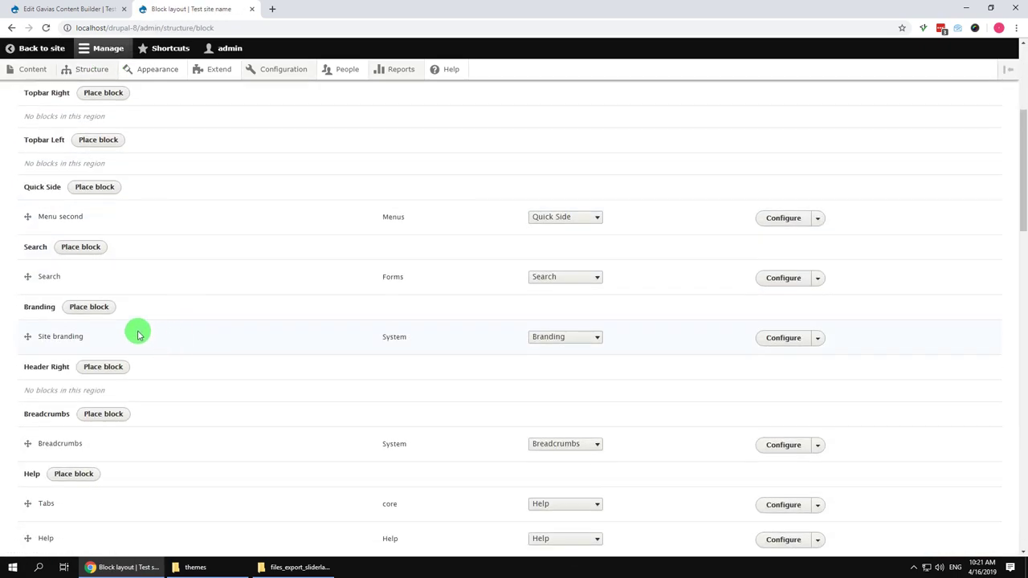
pyautogui.click(778, 338)
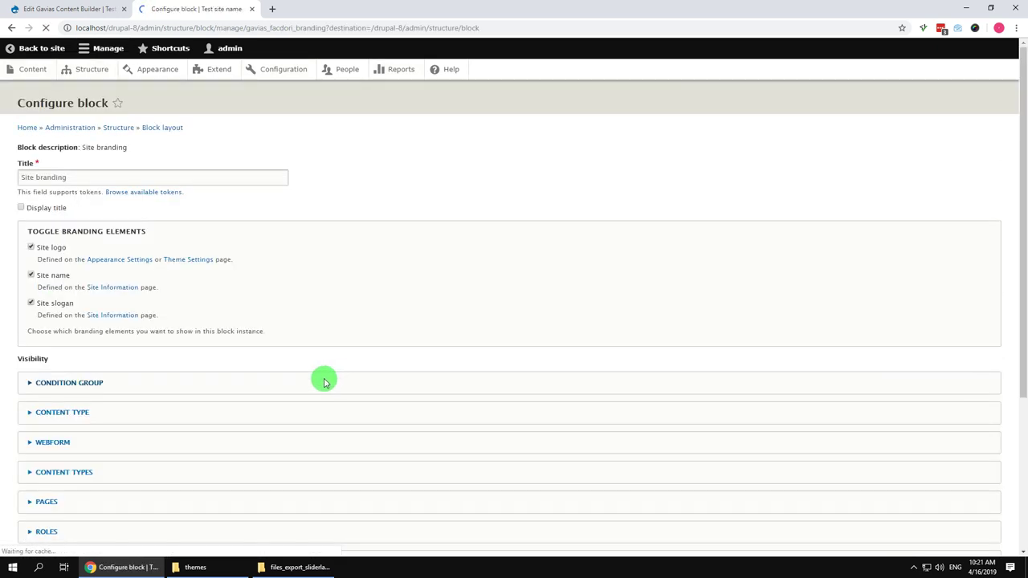
pyautogui.click(56, 276)
pyautogui.scroll(-3, 48, 401)
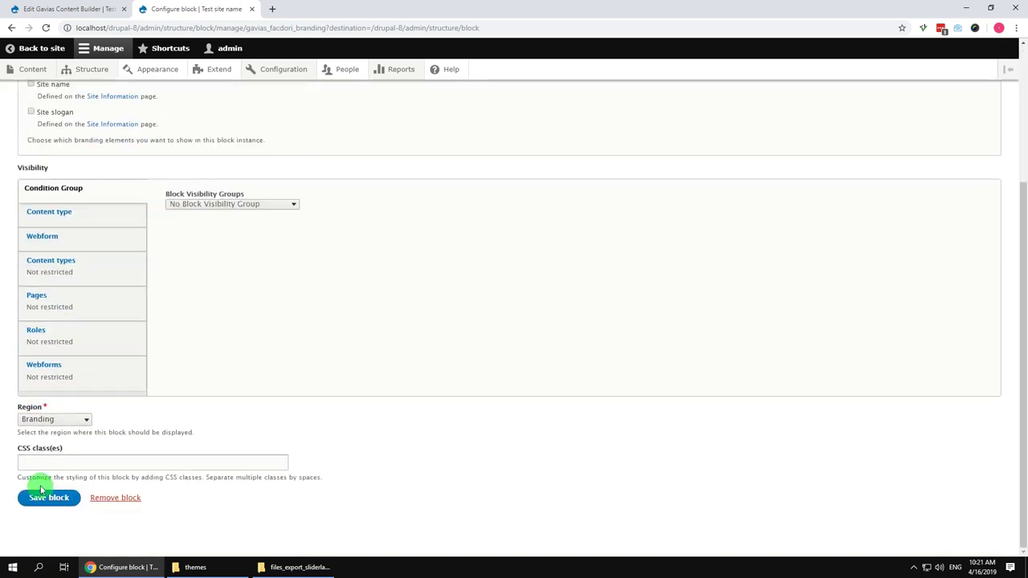
pyautogui.click(42, 498)
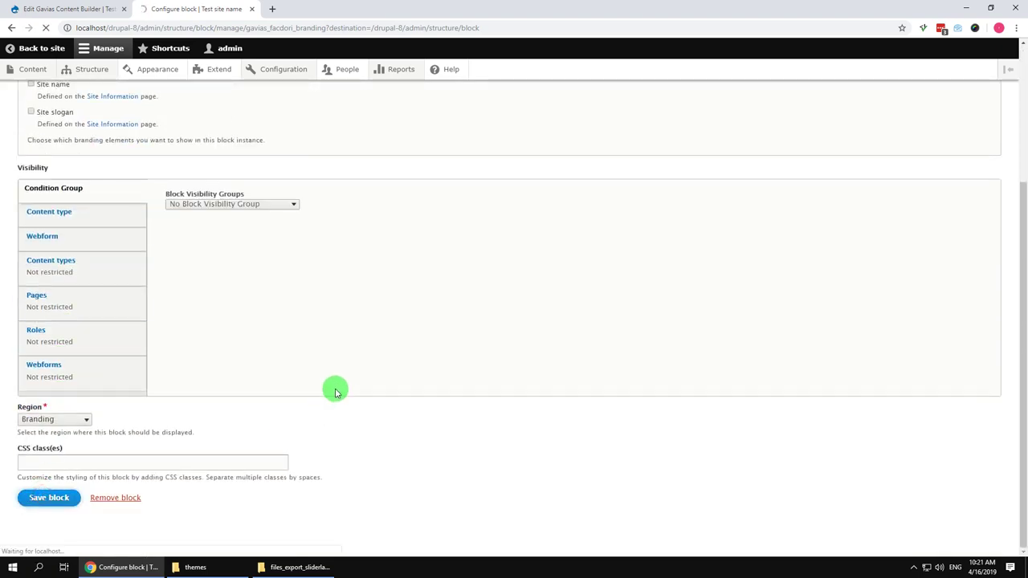
# Set the Main navigation block's number of levels to display to Unlimited, save it, and view the home page on the site
pyautogui.scroll(-3, 289, 357)
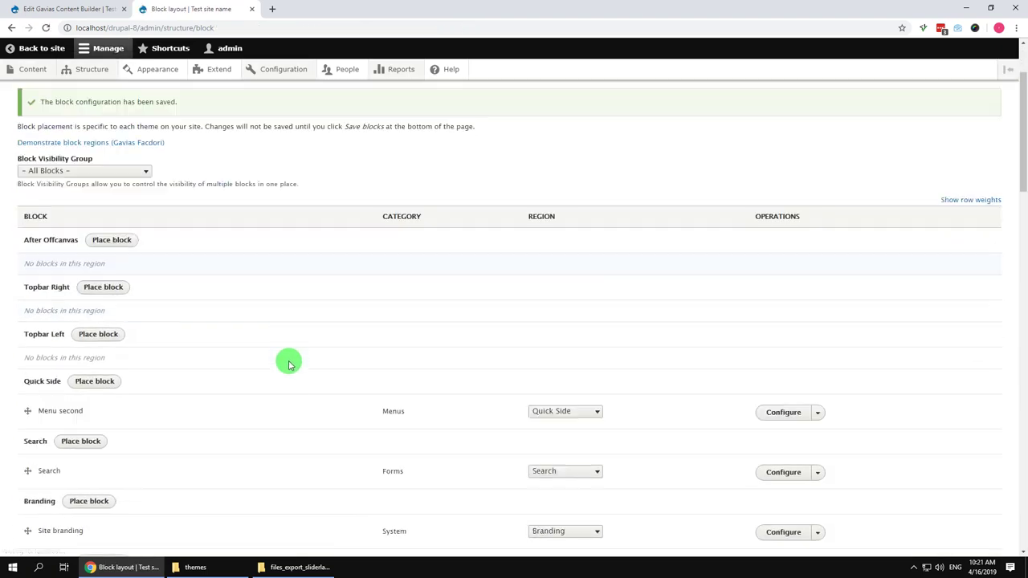
pyautogui.scroll(-2, 280, 372)
pyautogui.scroll(-4, 73, 372)
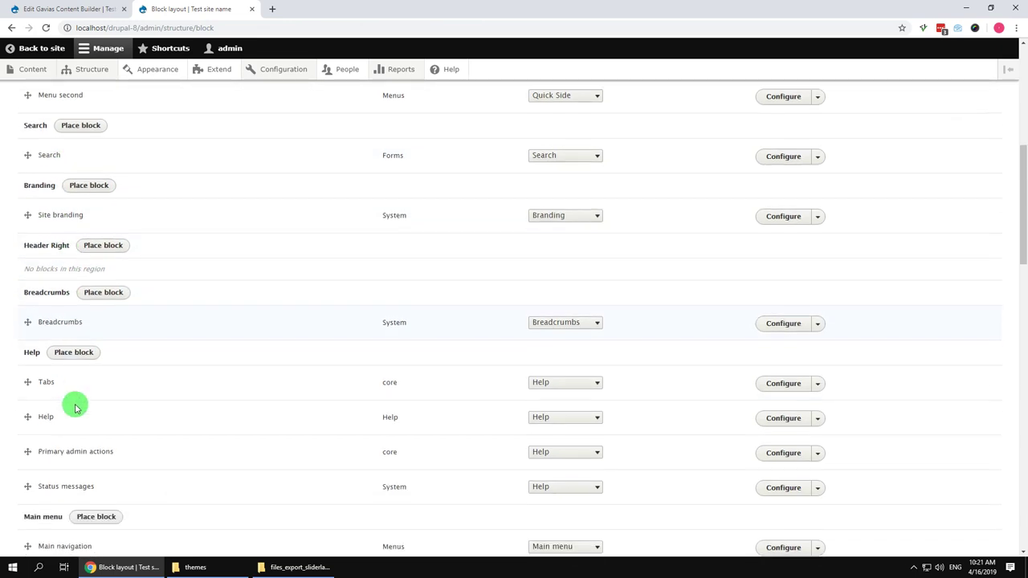
pyautogui.click(786, 388)
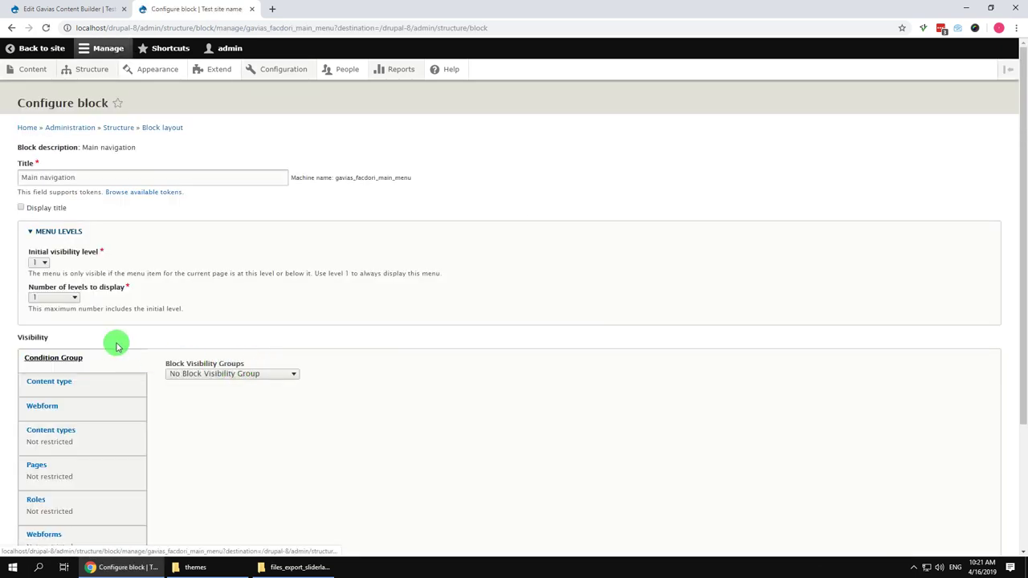
pyautogui.click(62, 303)
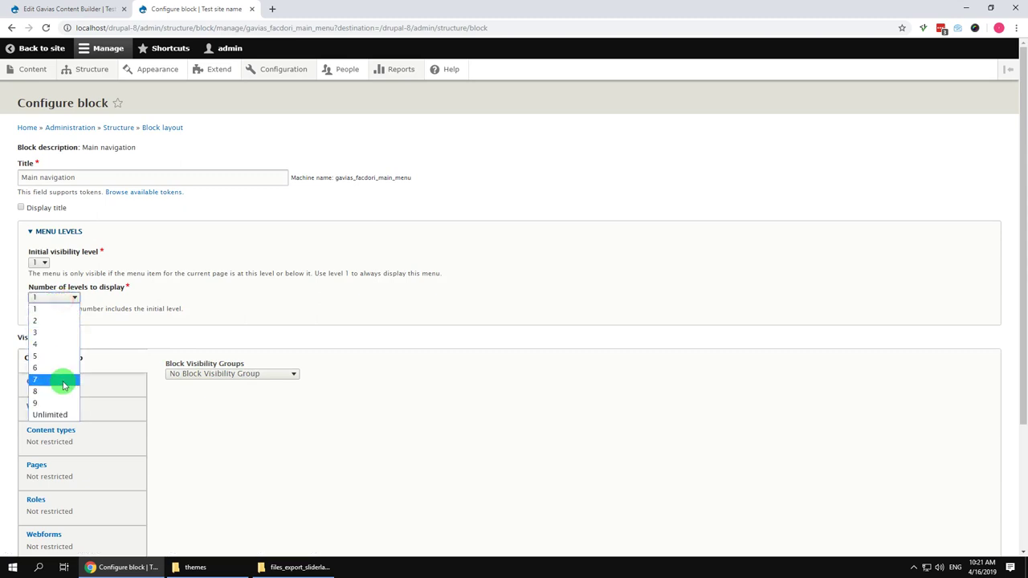
pyautogui.click(59, 412)
pyautogui.scroll(-2, 32, 447)
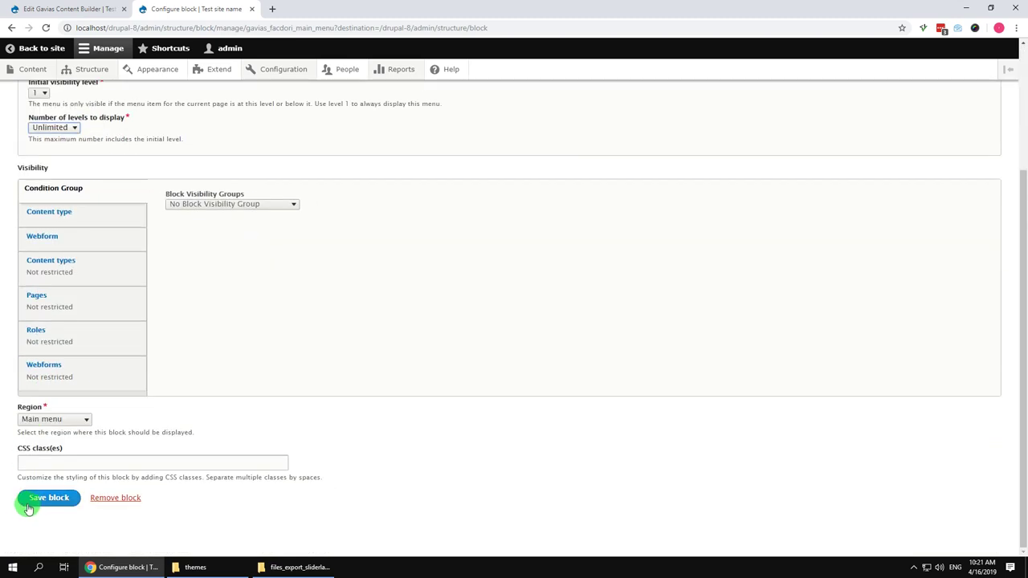
pyautogui.click(31, 498)
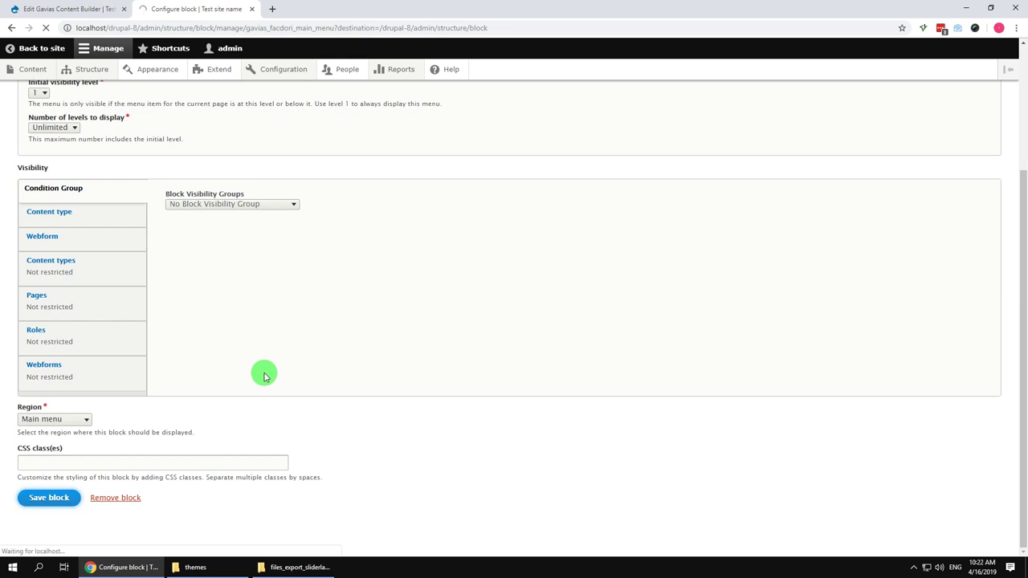
pyautogui.click(51, 54)
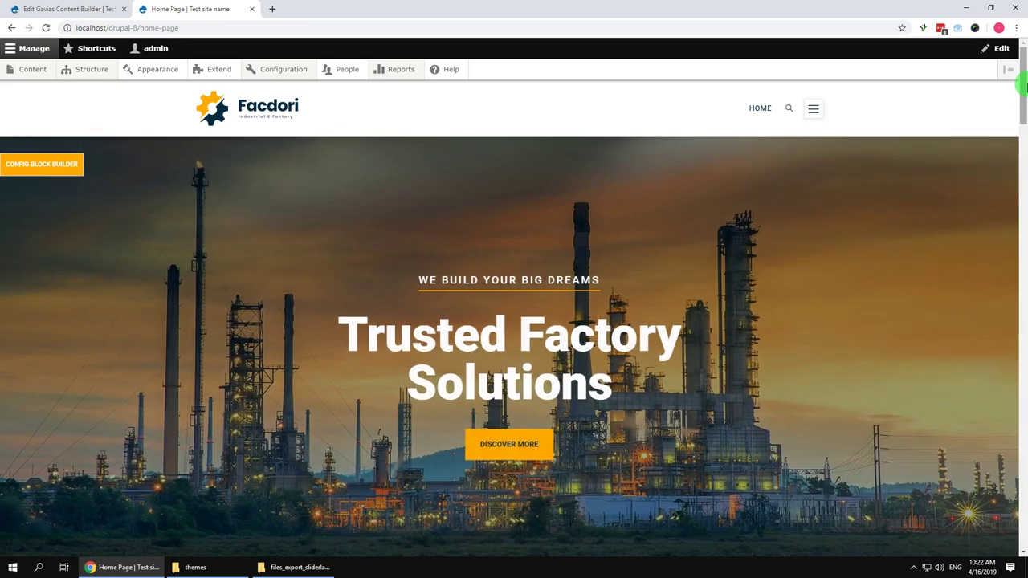
pyautogui.moveTo(1023, 87); pyautogui.dragTo(1024, 48)
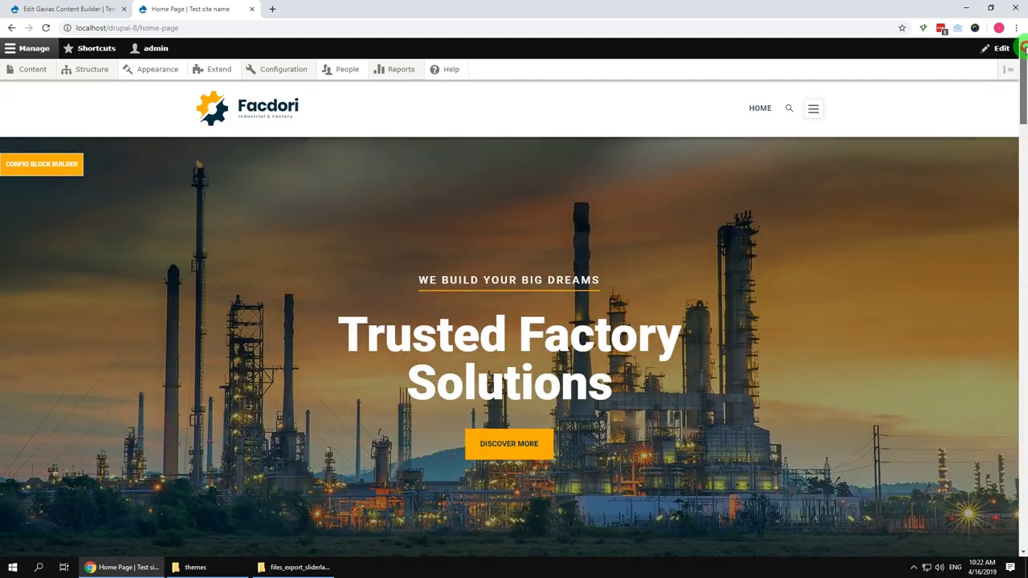